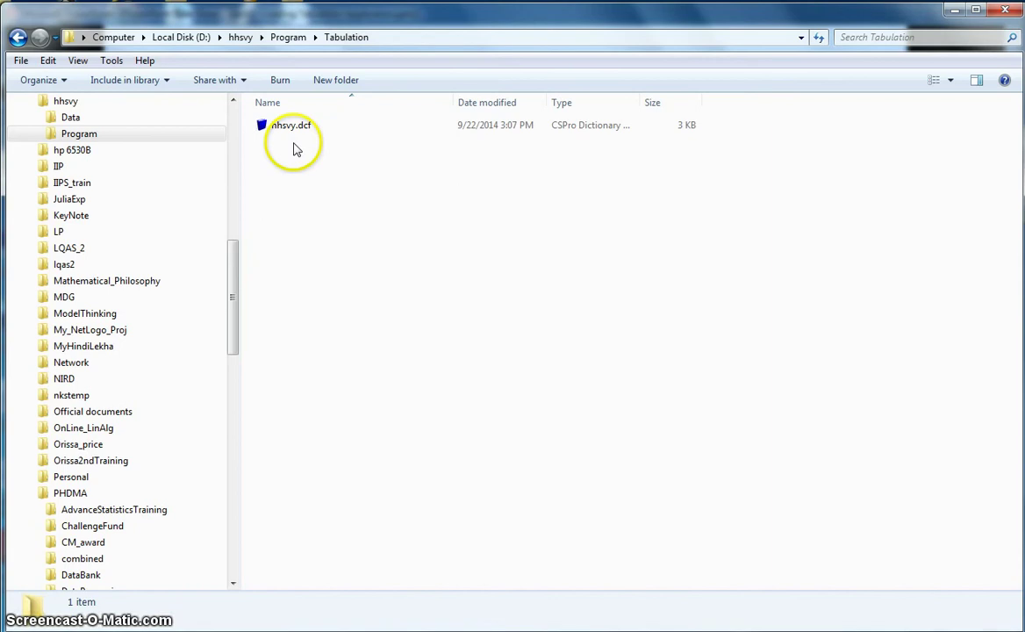
{"action": "left_click", "coordinate": [300, 138]}
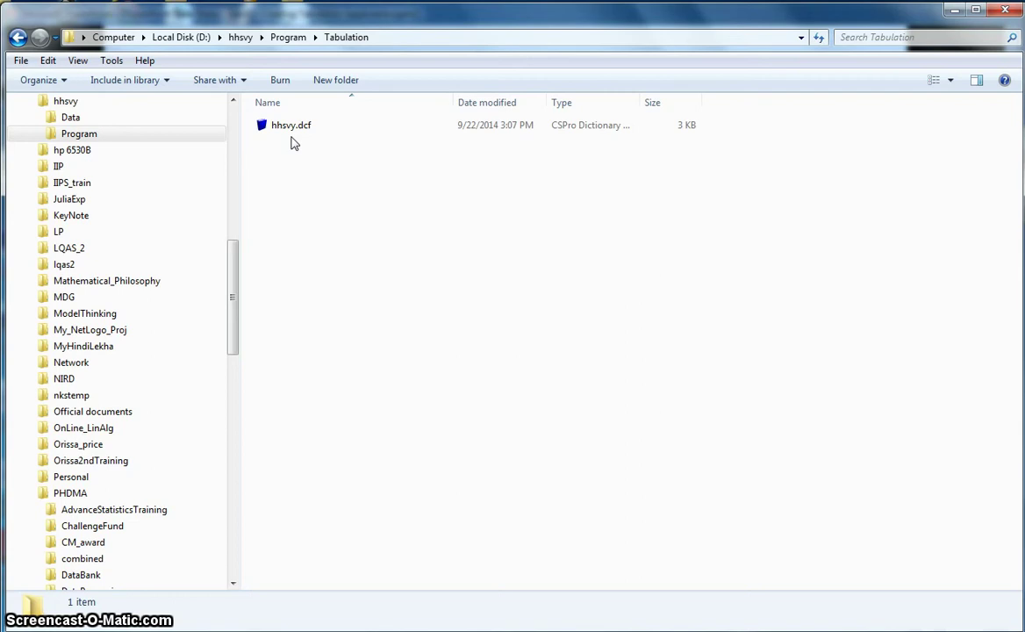
{"action": "left_click", "coordinate": [282, 139]}
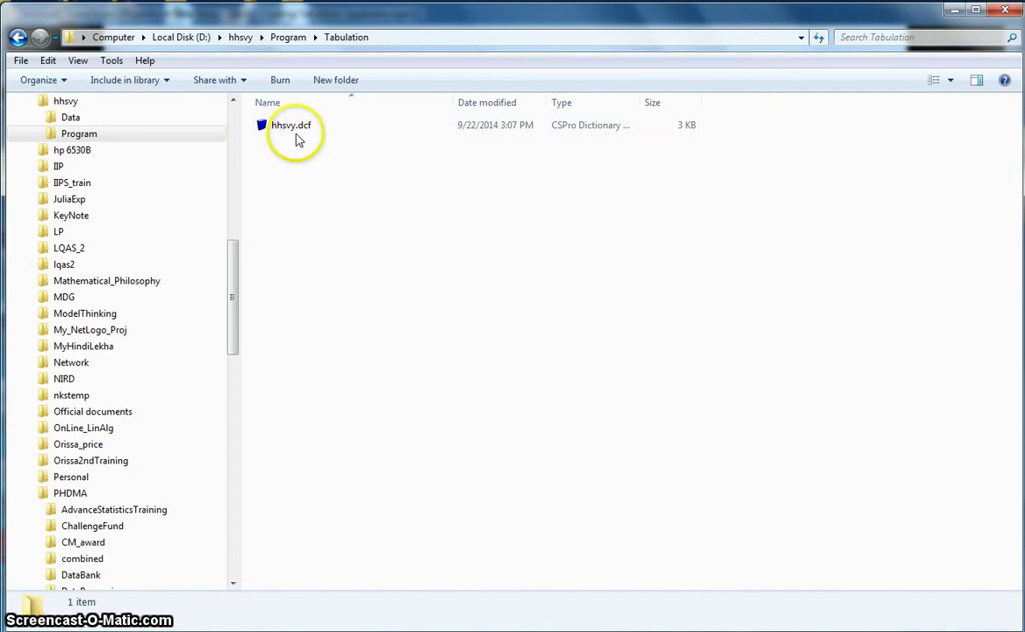
{"action": "left_click", "coordinate": [296, 135]}
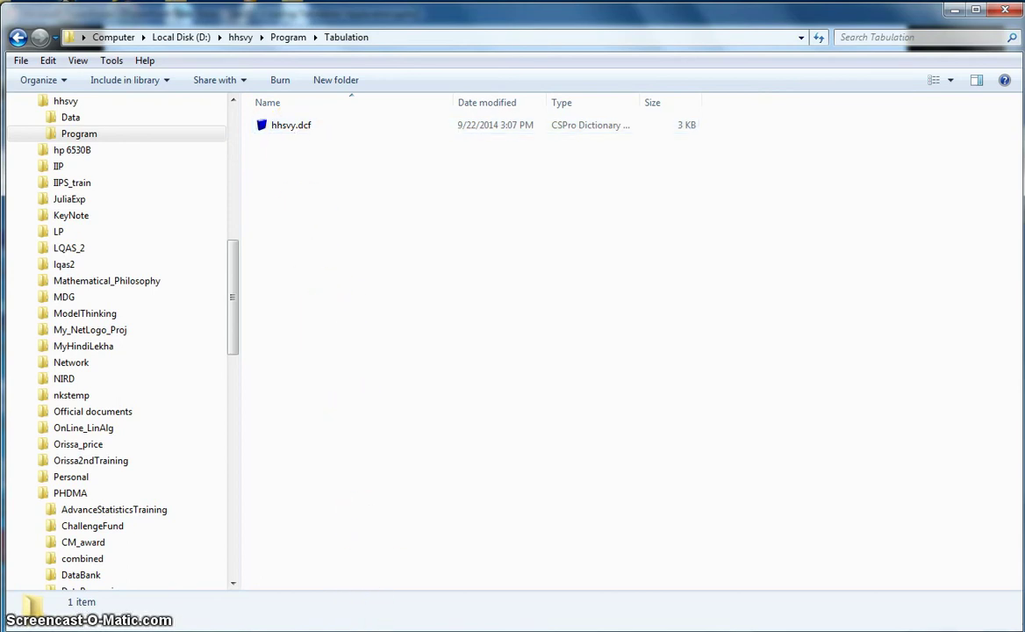
Switch to CSPro 5.0 and minimize the CSPro Help window covering it.
{"action": "mouse_move", "coordinate": [279, 628]}
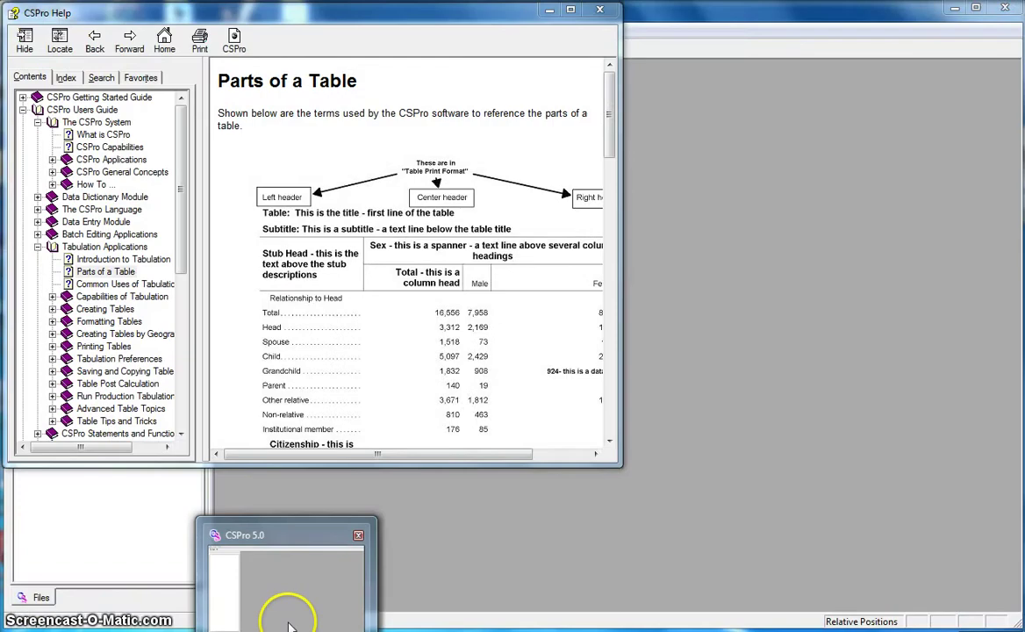
{"action": "left_click", "coordinate": [289, 625]}
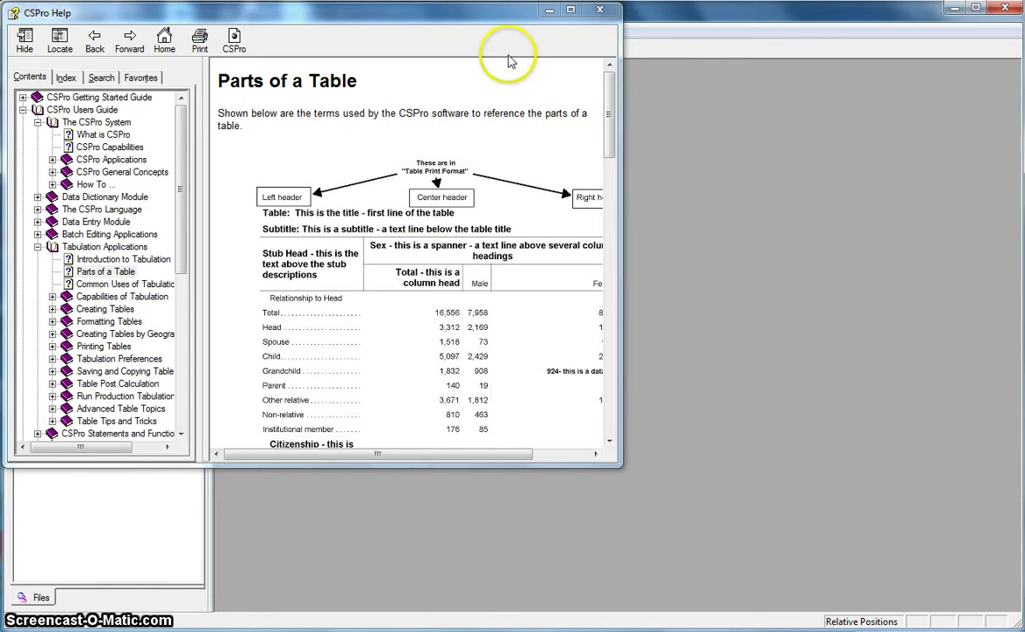
{"action": "left_click", "coordinate": [550, 11]}
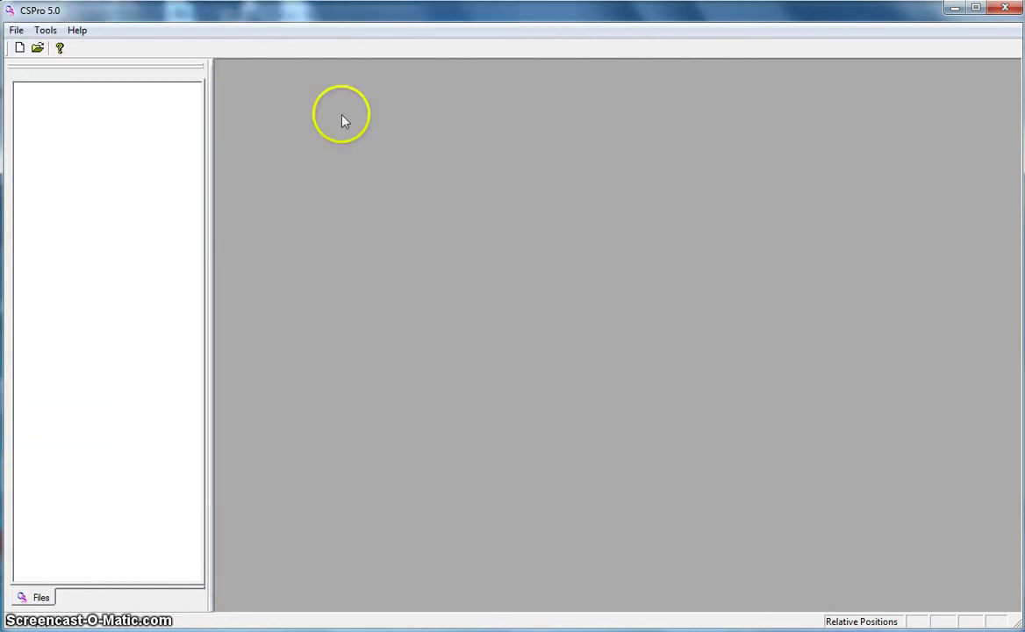
Create a new Tabulation Application named hhsvy in the D:\hhsvy\Data folder.
{"action": "left_click", "coordinate": [18, 32]}
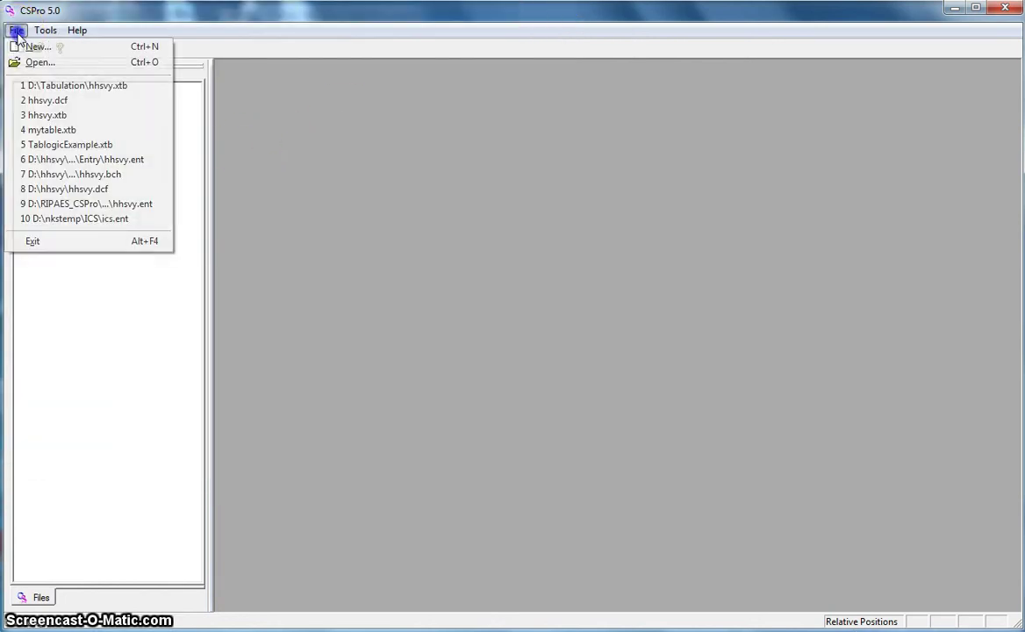
{"action": "left_click", "coordinate": [30, 49]}
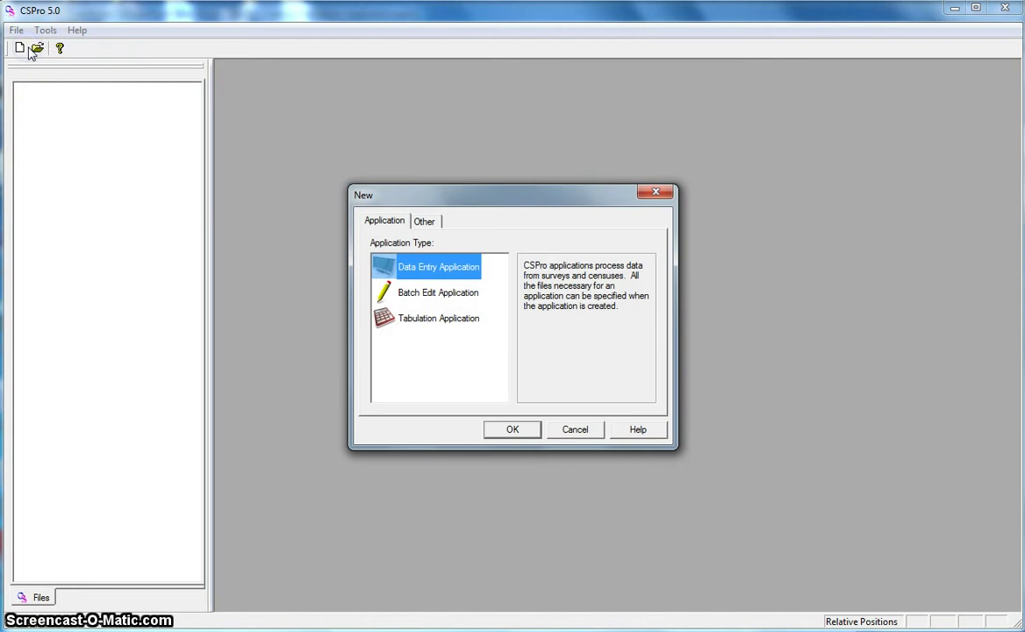
{"action": "left_click", "coordinate": [426, 325]}
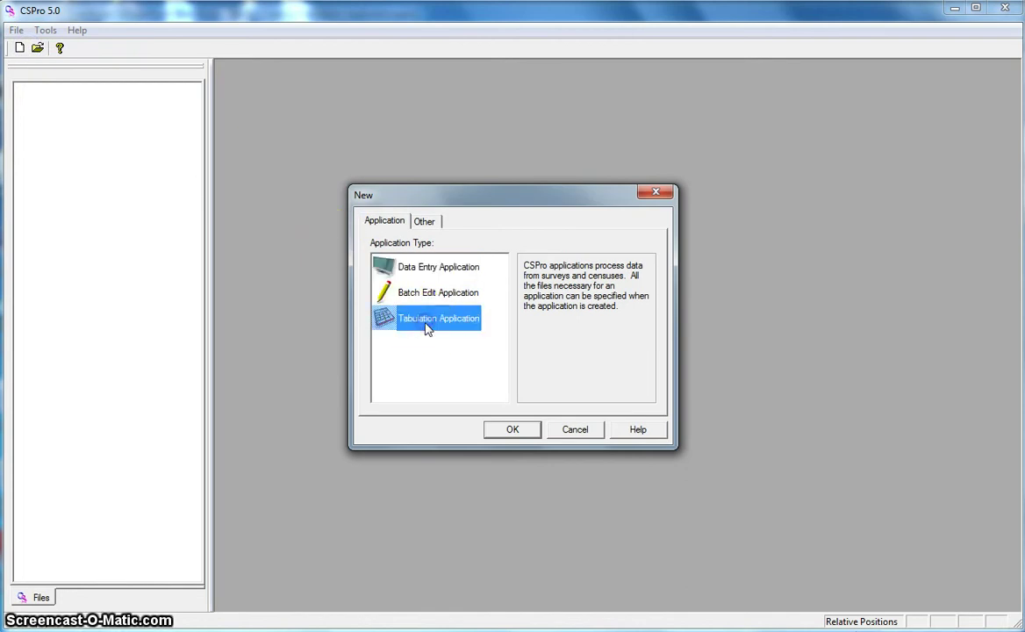
{"action": "left_click", "coordinate": [512, 430]}
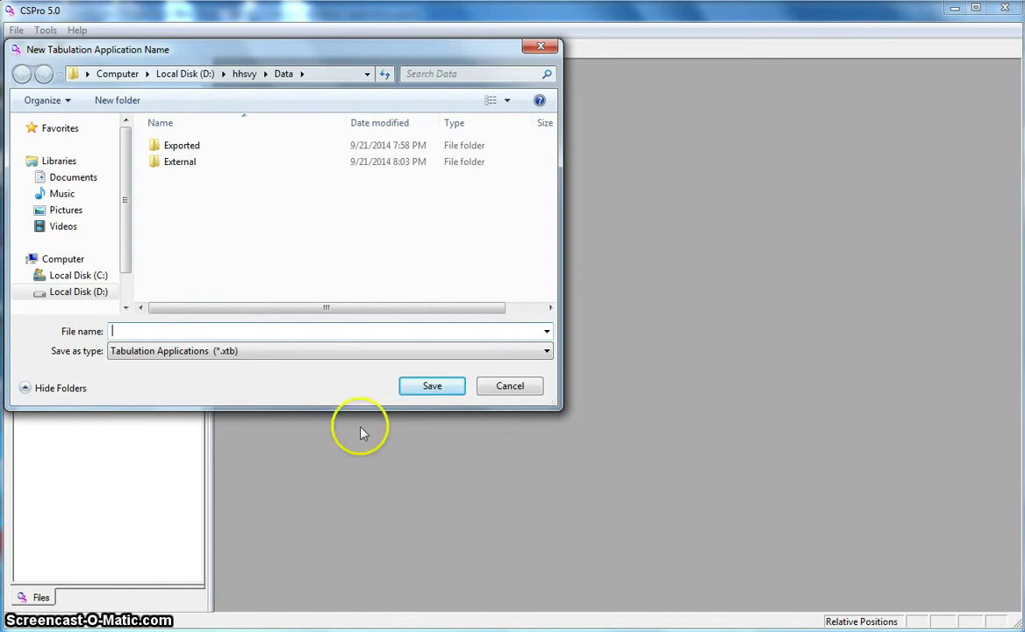
{"action": "left_click", "coordinate": [207, 374]}
{"action": "type", "text": "hhsvy"}
{"action": "left_click", "coordinate": [211, 351]}
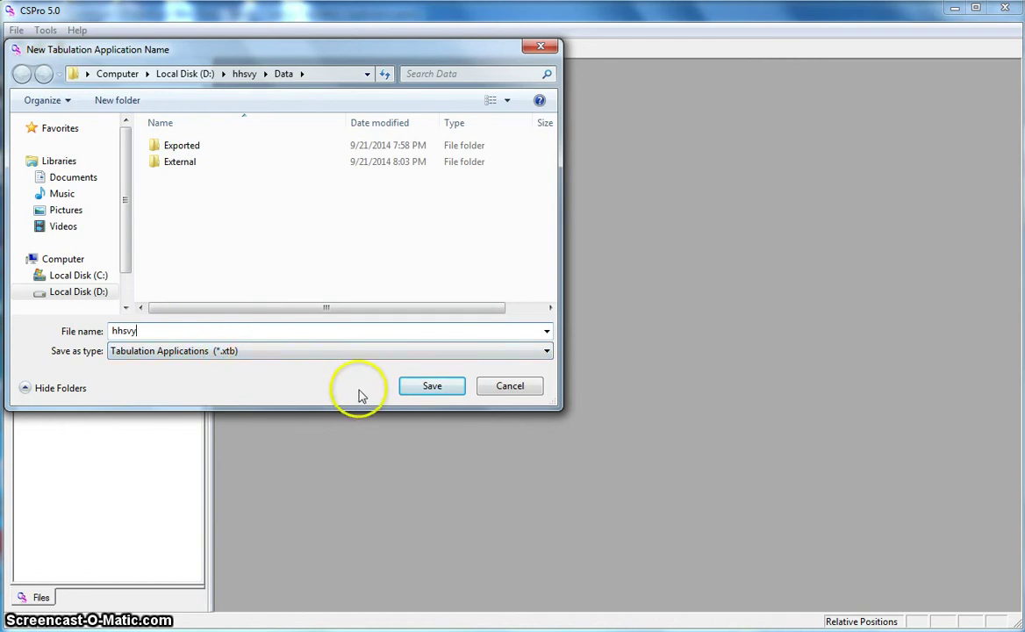
{"action": "left_click", "coordinate": [430, 389]}
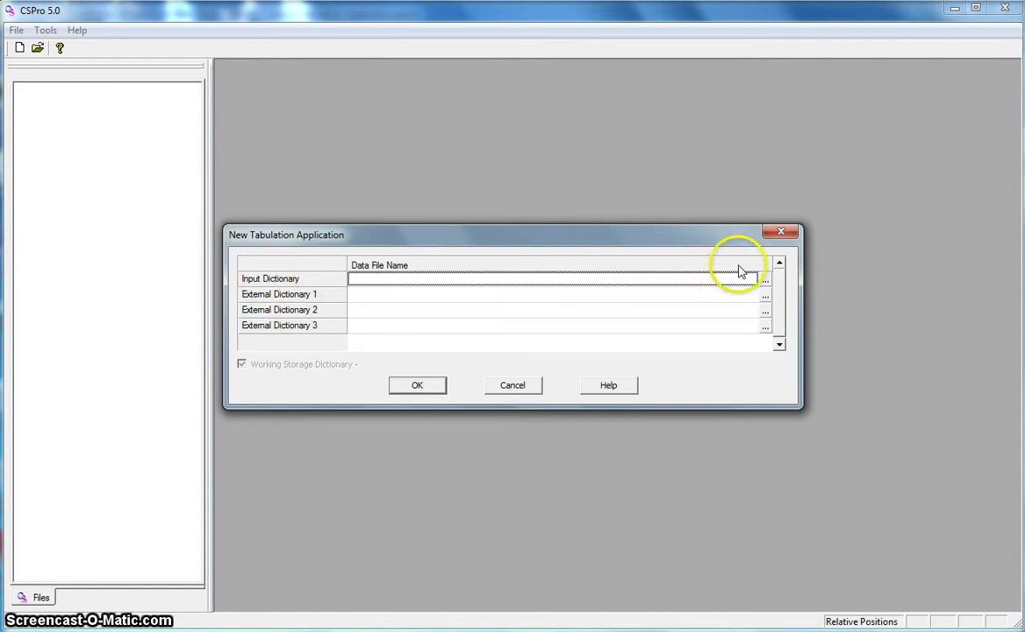
Browse for the application's input dictionary in the D:\hhsvy\Program\Tabulation folder.
{"action": "left_click", "coordinate": [765, 279]}
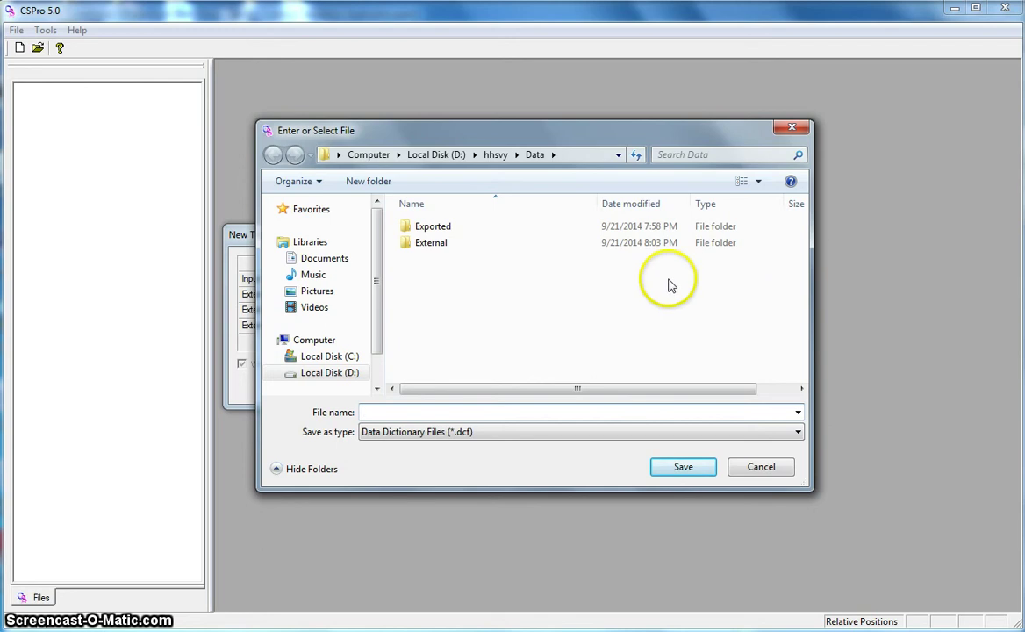
{"action": "left_click", "coordinate": [495, 156]}
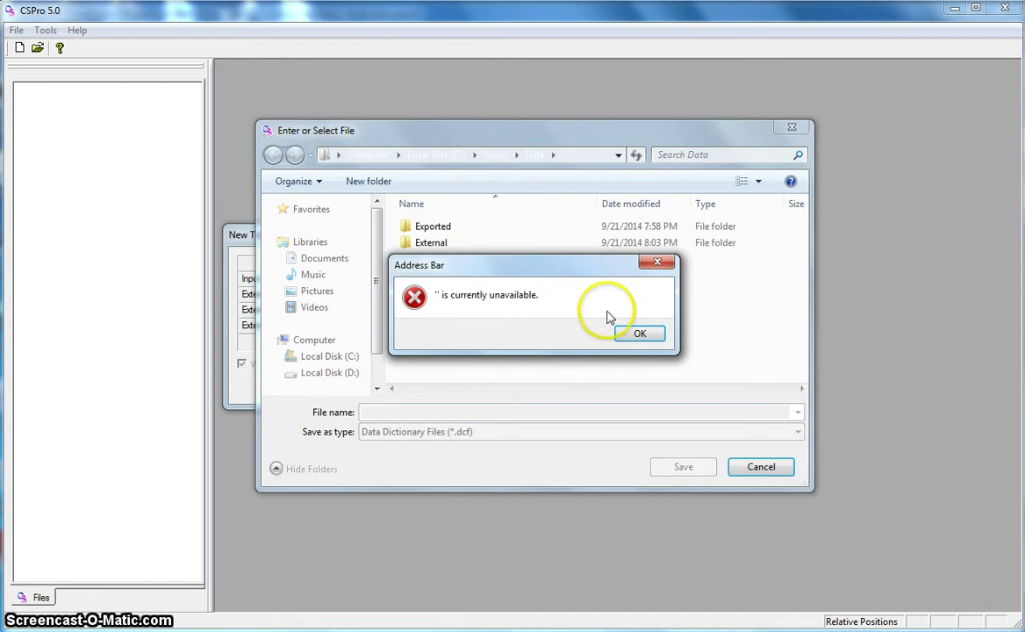
{"action": "left_click", "coordinate": [638, 334]}
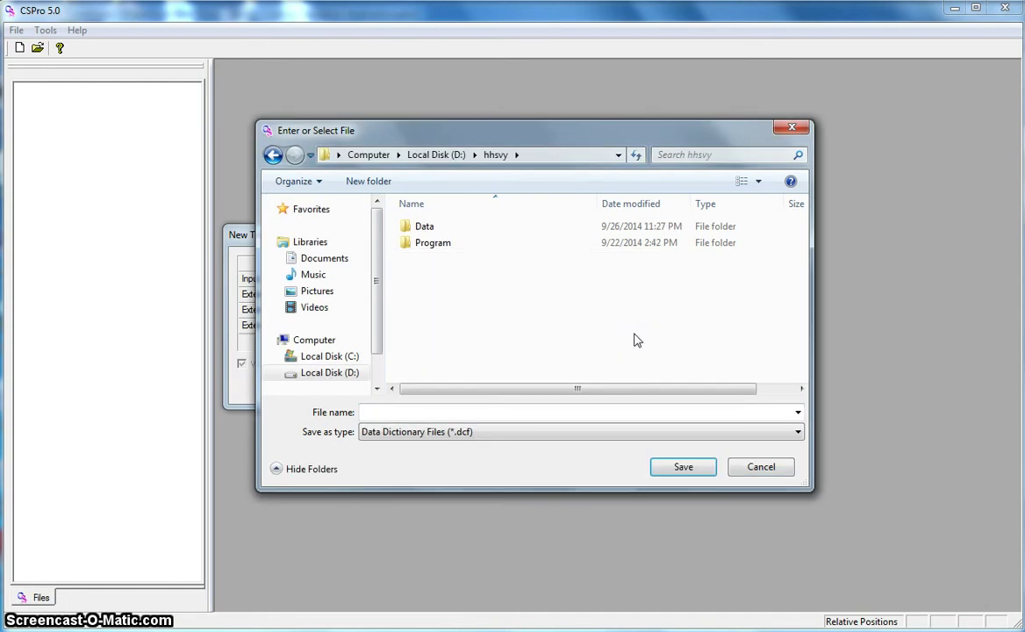
{"action": "left_click", "coordinate": [422, 158]}
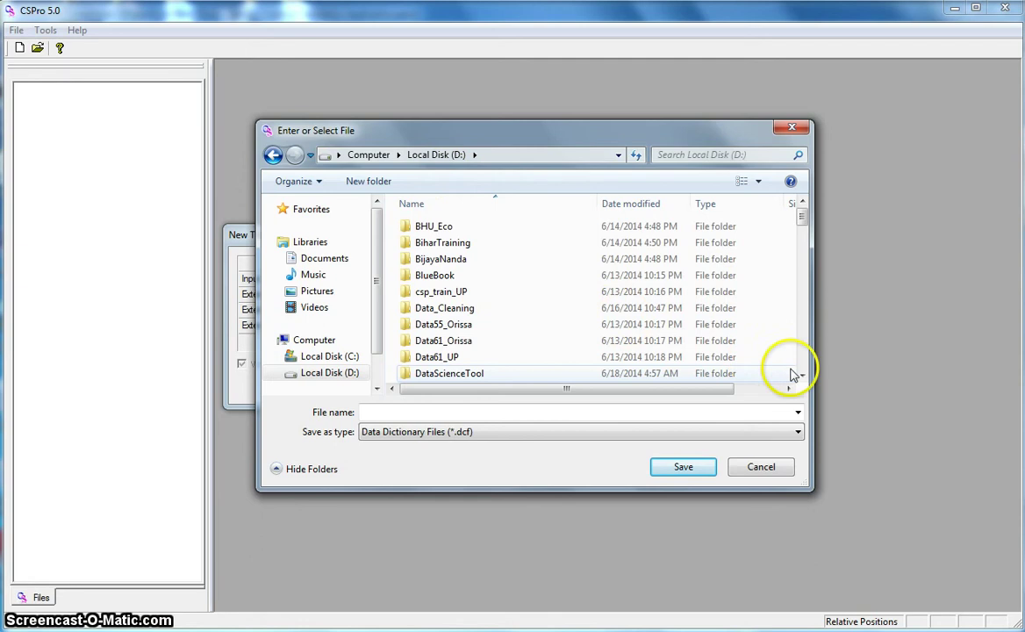
{"action": "left_click", "coordinate": [801, 376]}
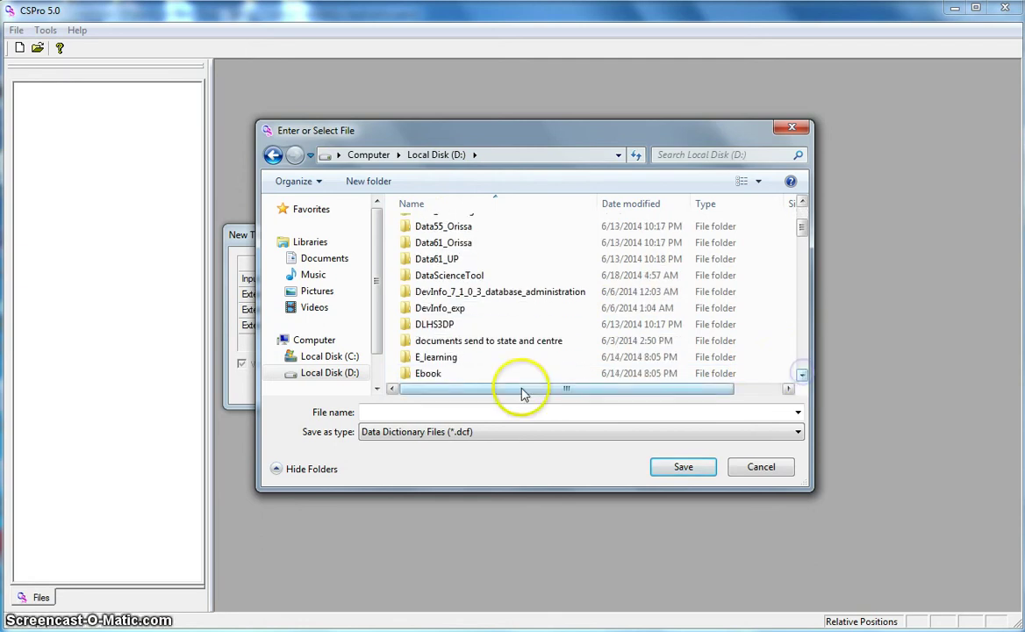
{"action": "left_click", "coordinate": [436, 325]}
{"action": "key", "text": "h"}
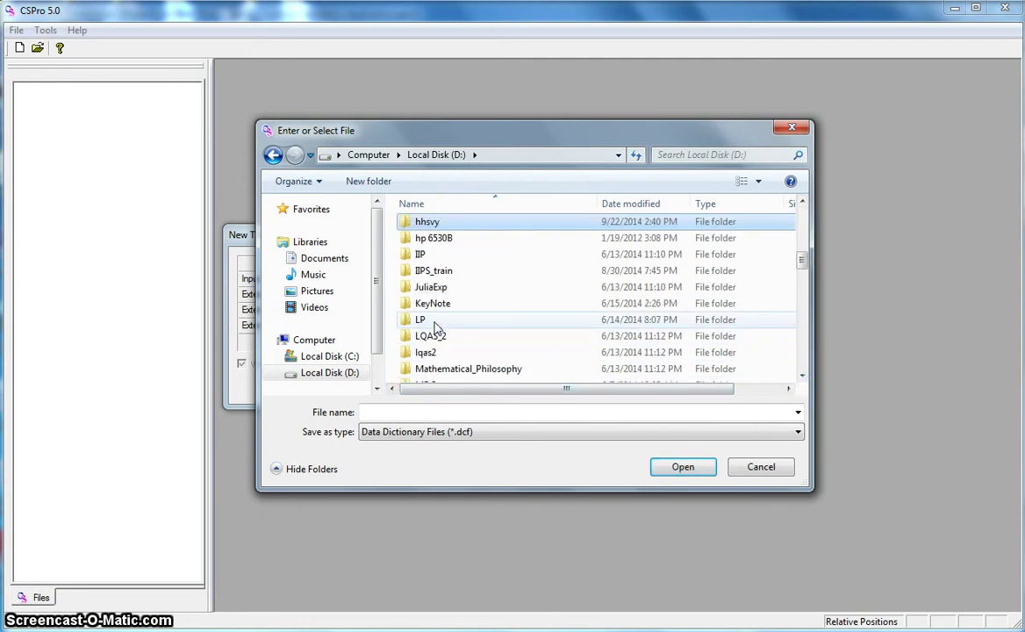
{"action": "double_click", "coordinate": [428, 223]}
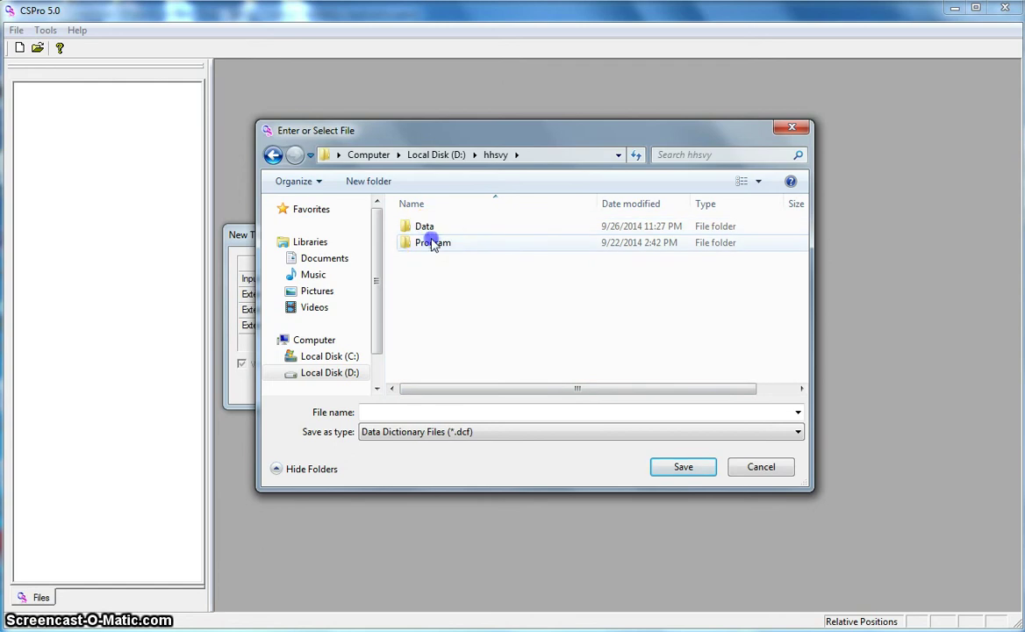
{"action": "left_click", "coordinate": [433, 243]}
{"action": "double_click", "coordinate": [432, 243]}
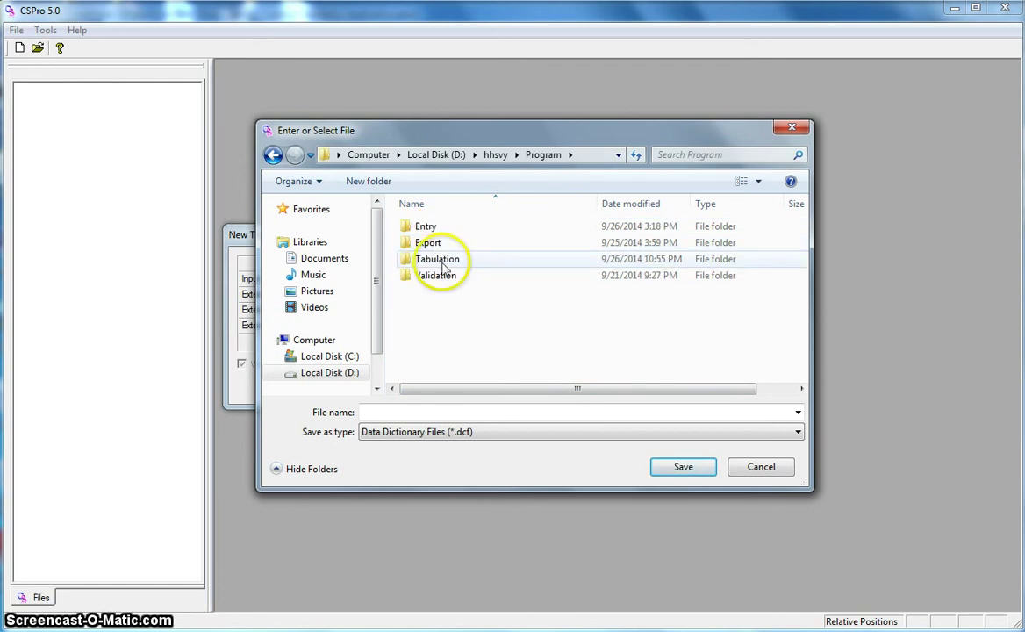
{"action": "left_click", "coordinate": [443, 263]}
{"action": "double_click", "coordinate": [443, 262]}
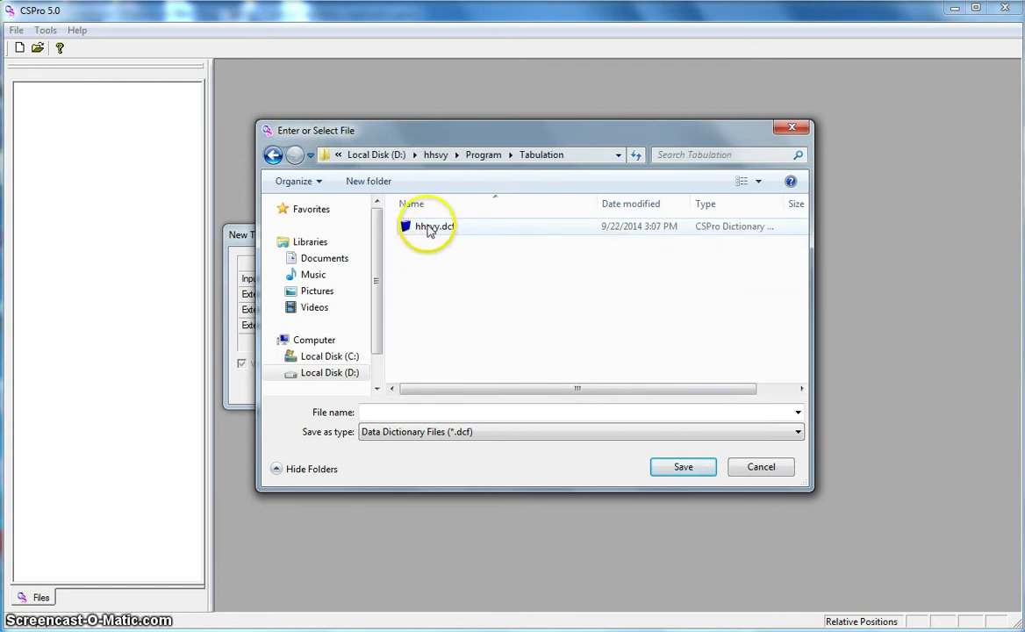
Choose hhsvy.dcf as the input dictionary and finish creating the tabulation application without external dictionaries.
{"action": "left_click", "coordinate": [430, 228]}
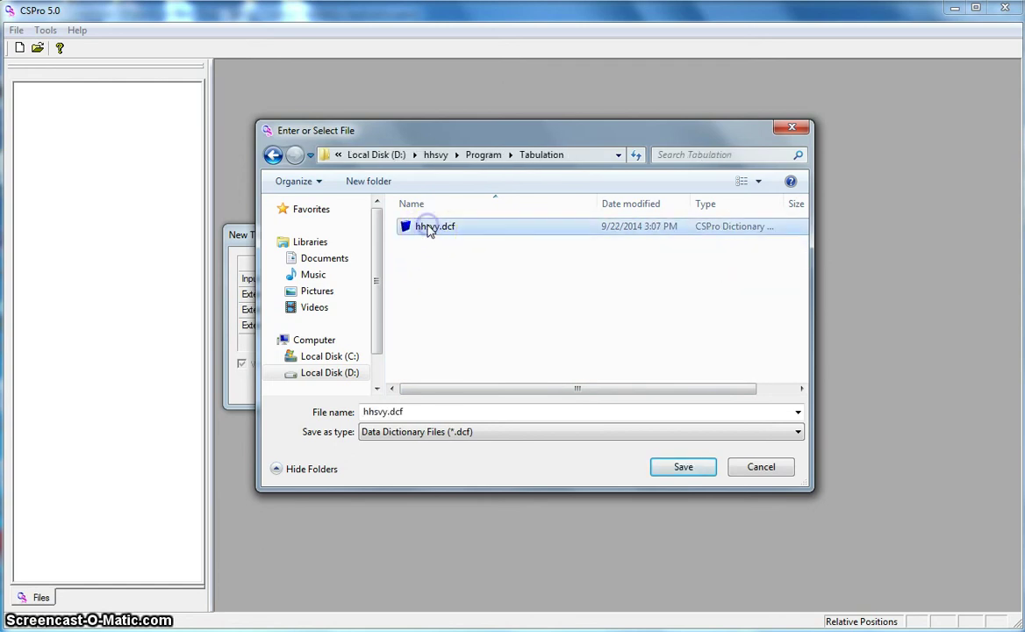
{"action": "left_click", "coordinate": [684, 467]}
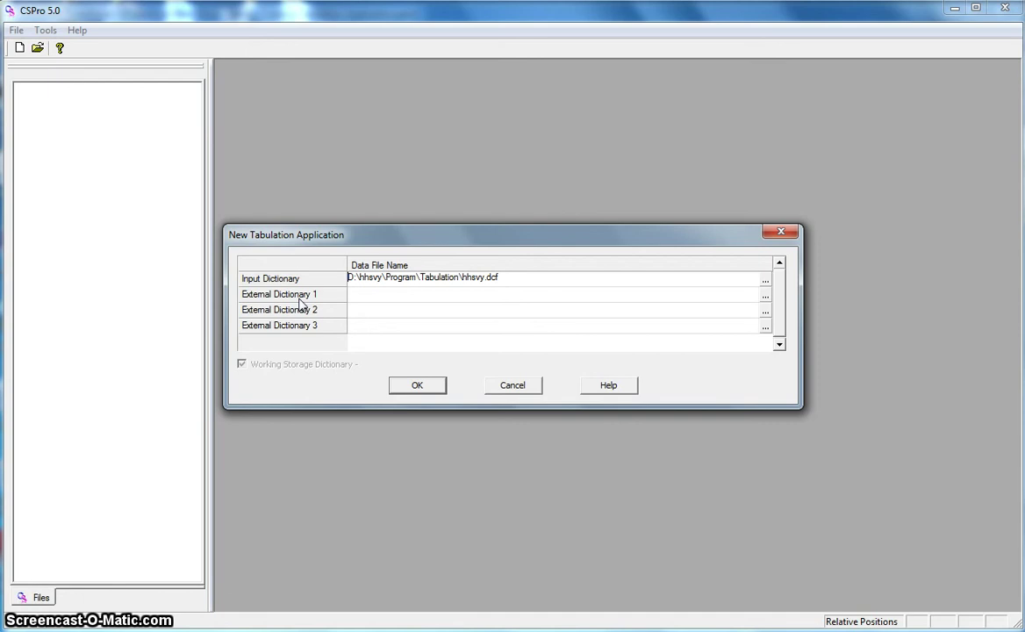
{"action": "left_click", "coordinate": [417, 388]}
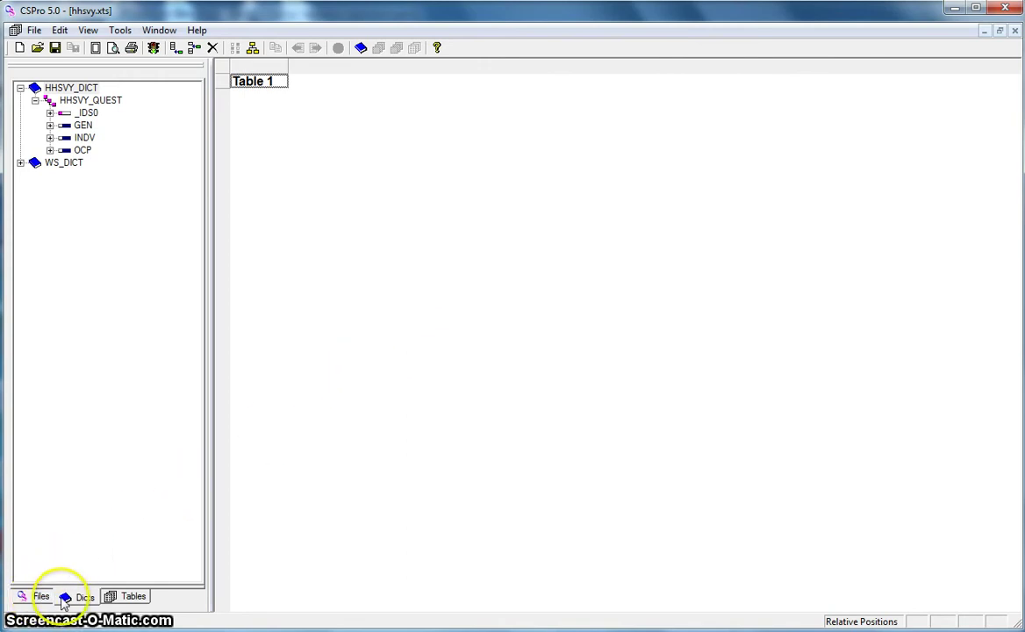
View the application's table tree and return to its dictionary tree.
{"action": "left_click", "coordinate": [133, 598]}
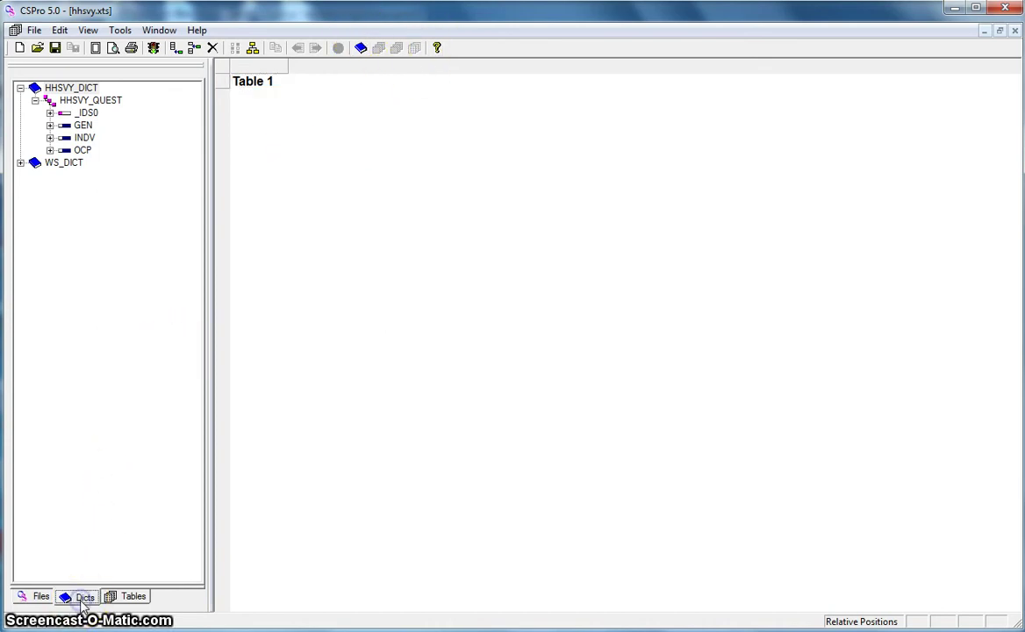
{"action": "left_click", "coordinate": [136, 598]}
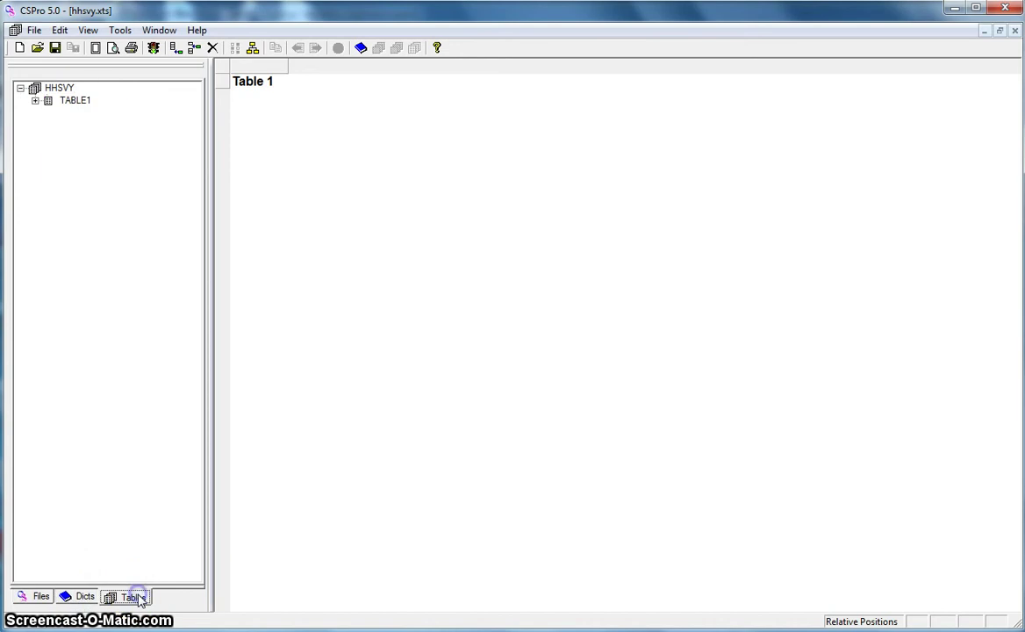
{"action": "left_click", "coordinate": [83, 598]}
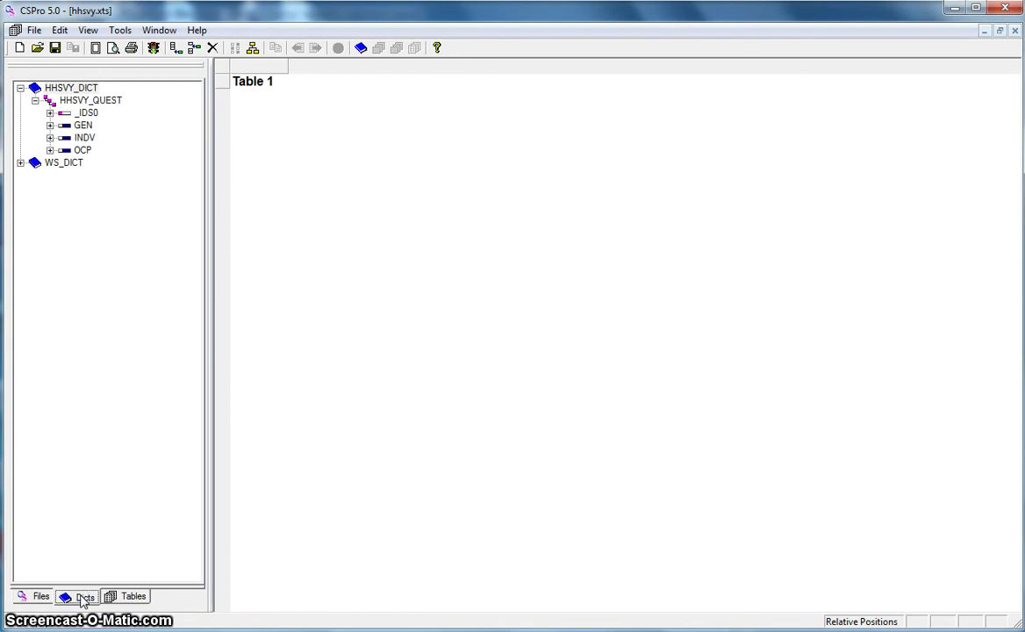
Open the hhsvy dictionary at item Q101 of the GEN record and show labels instead of names in the tree.
{"action": "left_click", "coordinate": [360, 48]}
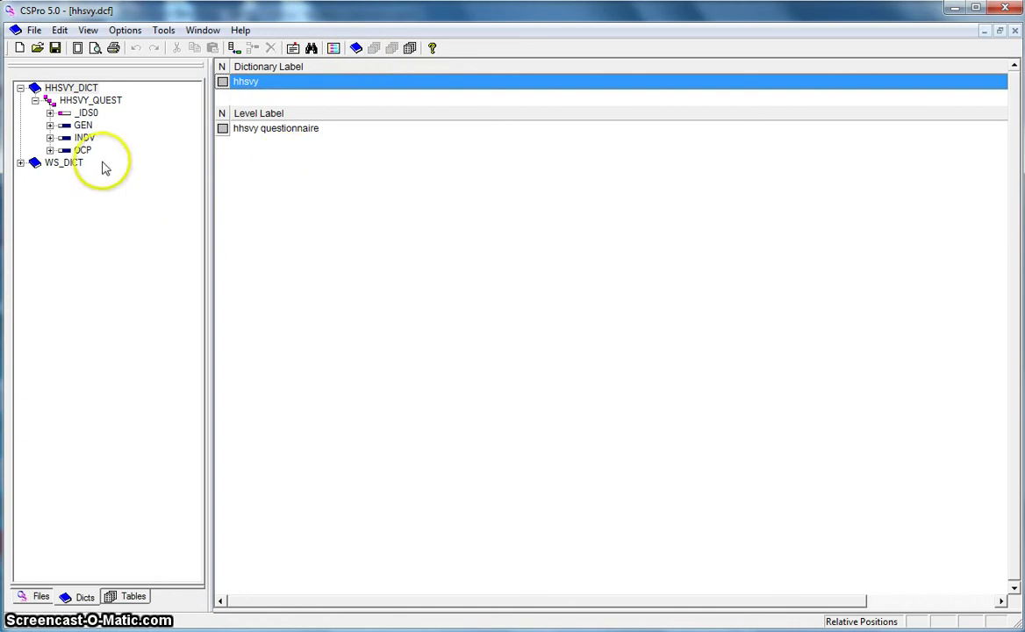
{"action": "left_click", "coordinate": [50, 126]}
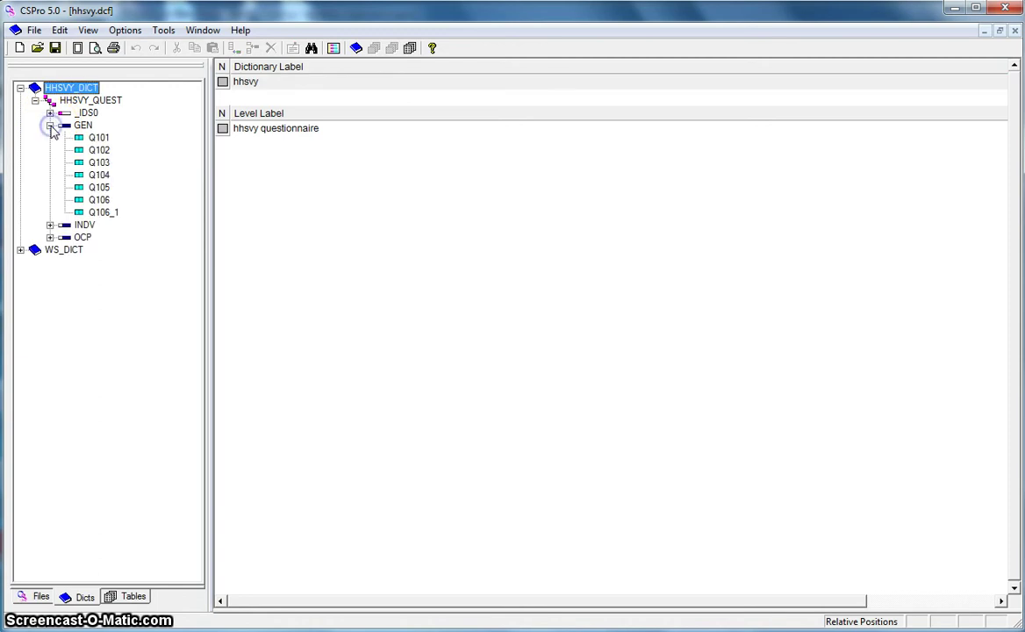
{"action": "left_click", "coordinate": [102, 138]}
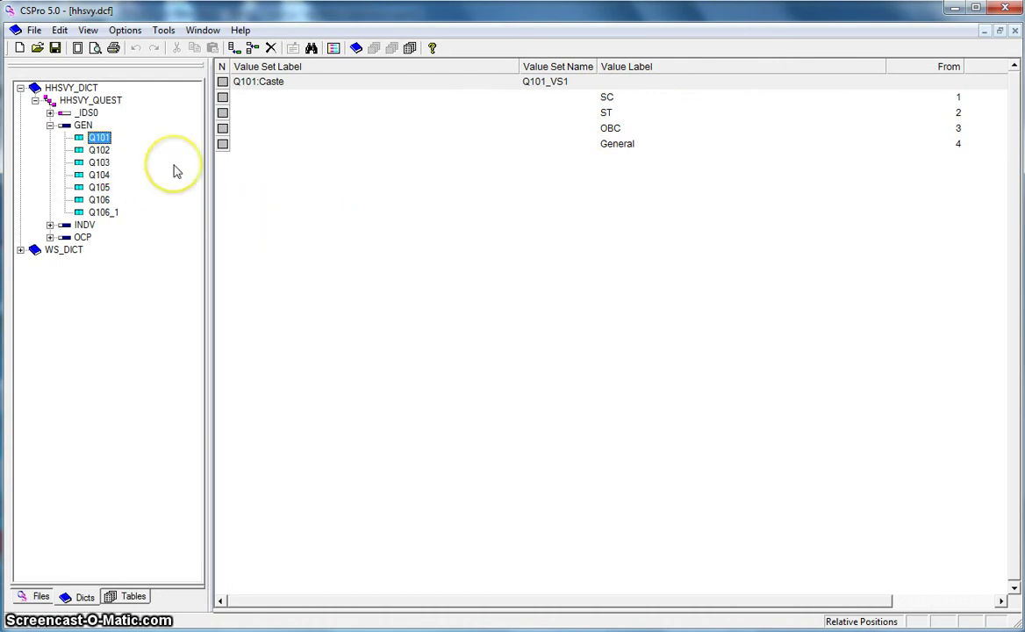
{"action": "key", "text": "ctrl+t"}
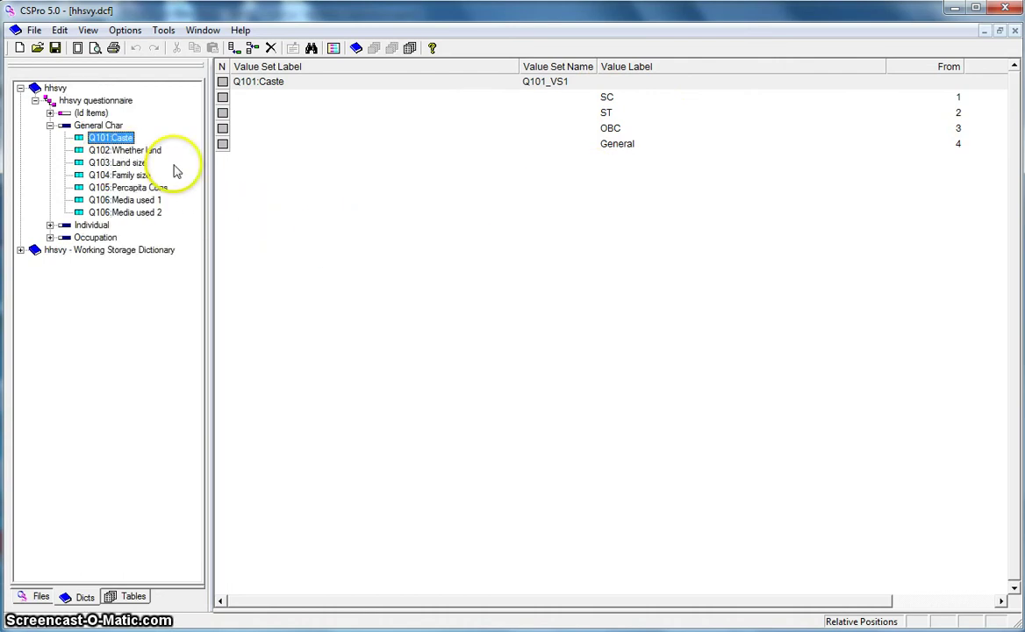
Examine the value sets of Q102:Whether land and of Q204:AGE in the Individual record, including the upper range limits.
{"action": "left_click", "coordinate": [132, 152]}
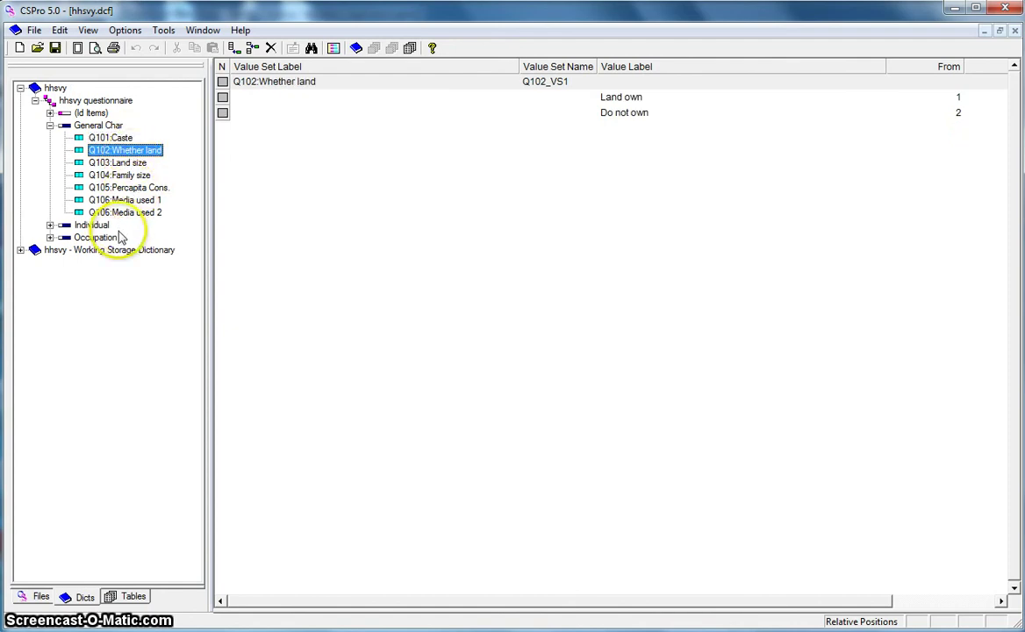
{"action": "left_click", "coordinate": [50, 226]}
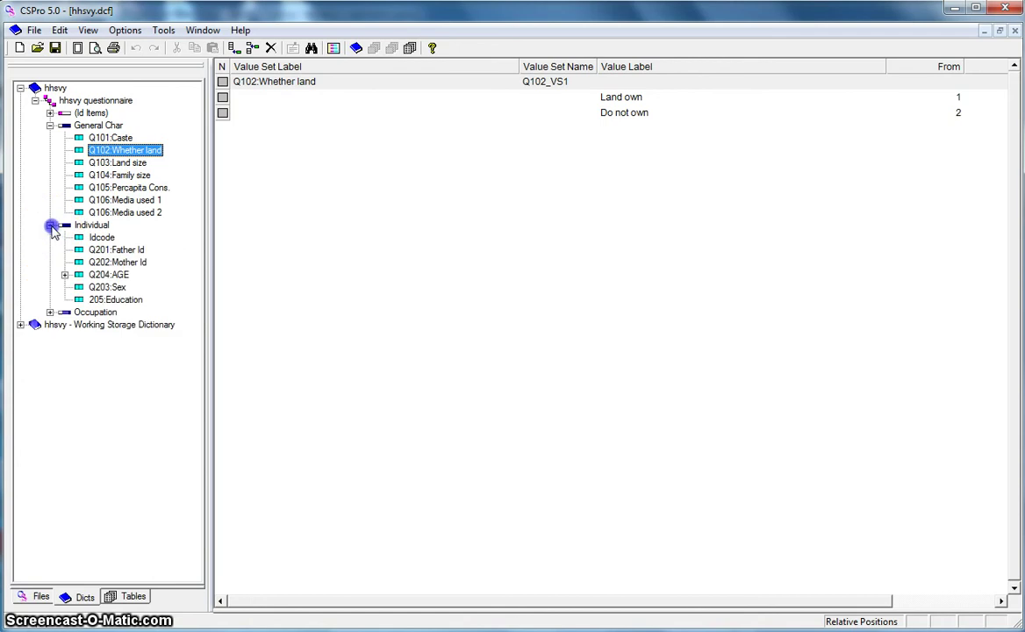
{"action": "left_click", "coordinate": [114, 276]}
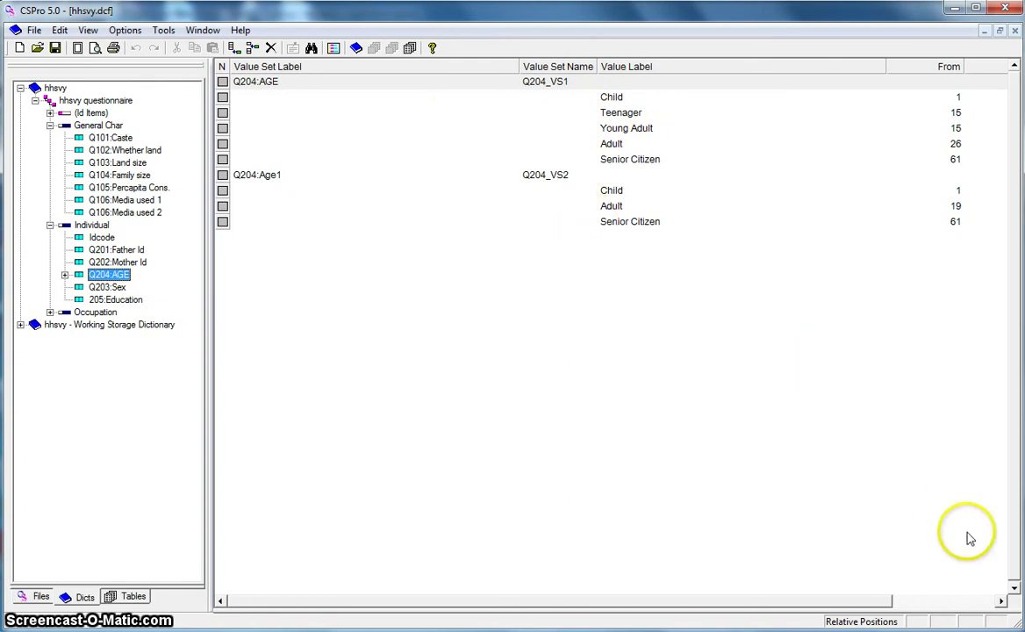
{"action": "left_click", "coordinate": [1001, 602]}
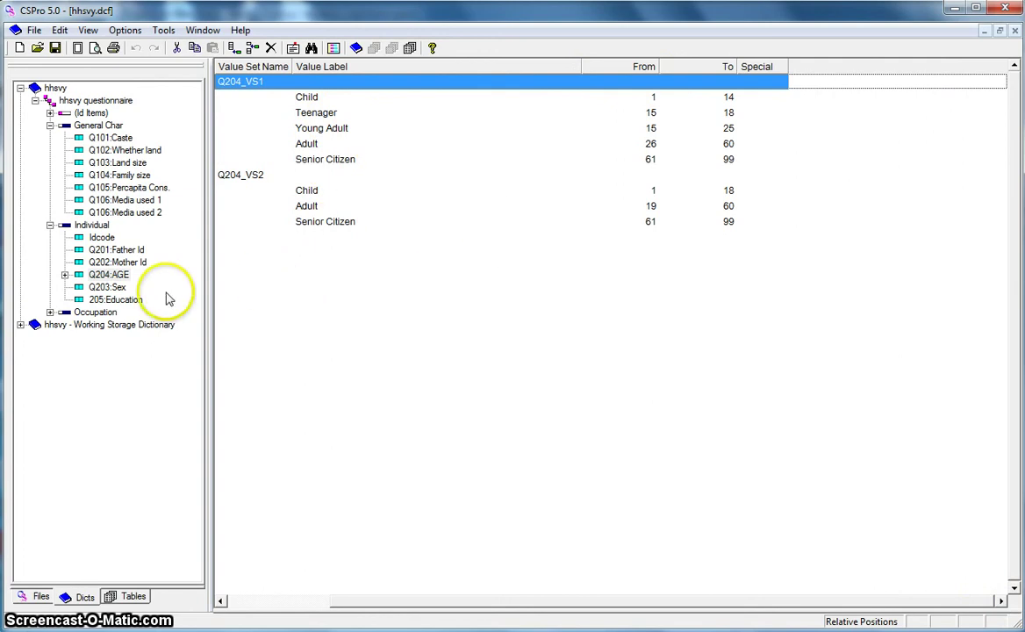
Examine the value sets of Q203:Sex and 205:Education in the Individual record.
{"action": "left_click", "coordinate": [108, 288]}
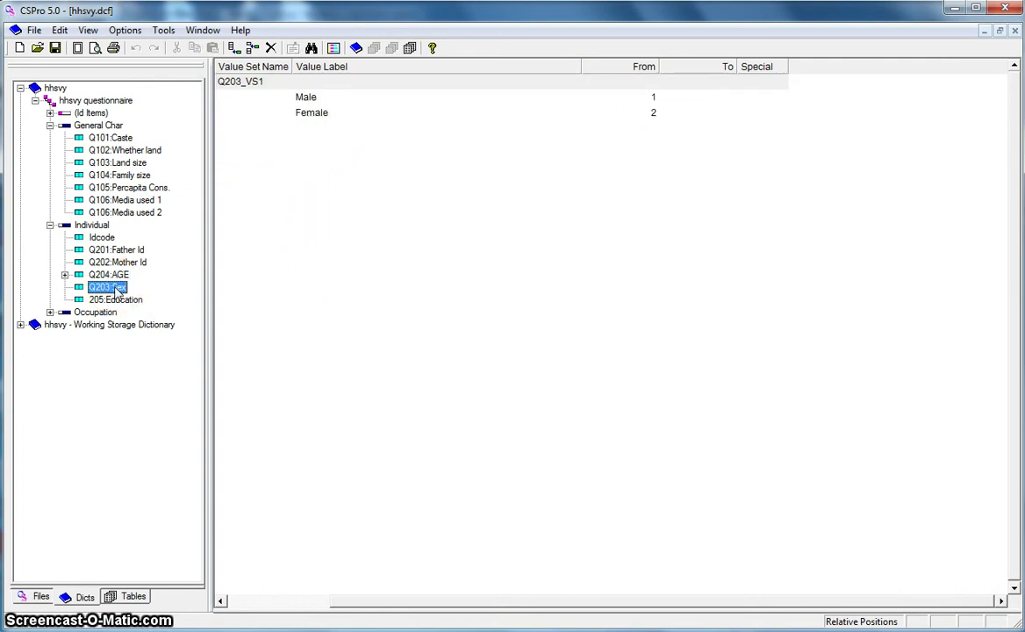
{"action": "left_click", "coordinate": [120, 301]}
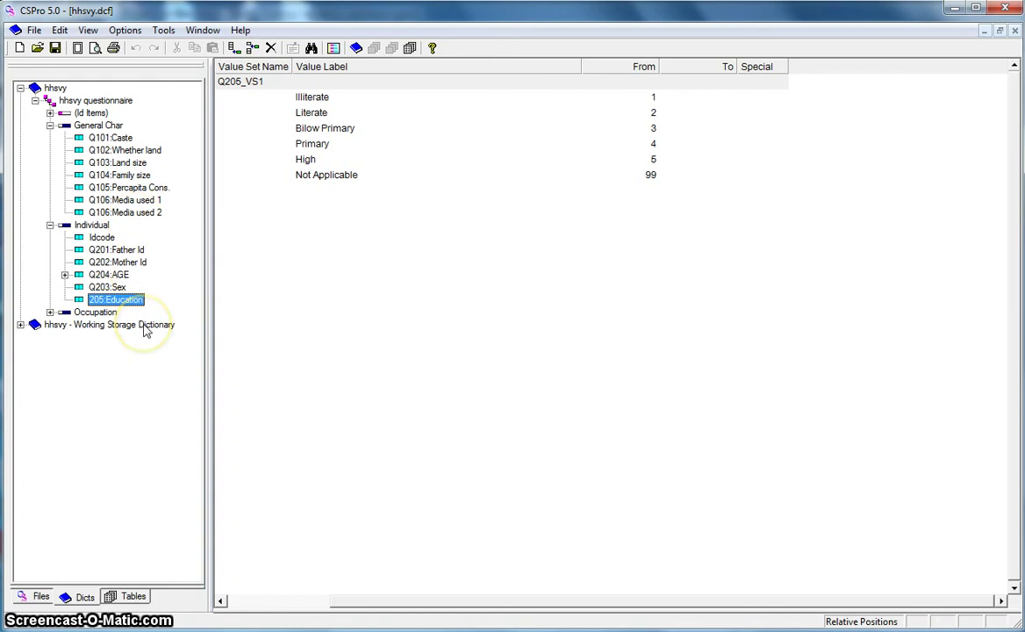
Build Table 1 in the tabulation application with Q101:Caste as the row item and Q102:Whether land as the column item.
{"action": "left_click", "coordinate": [410, 50]}
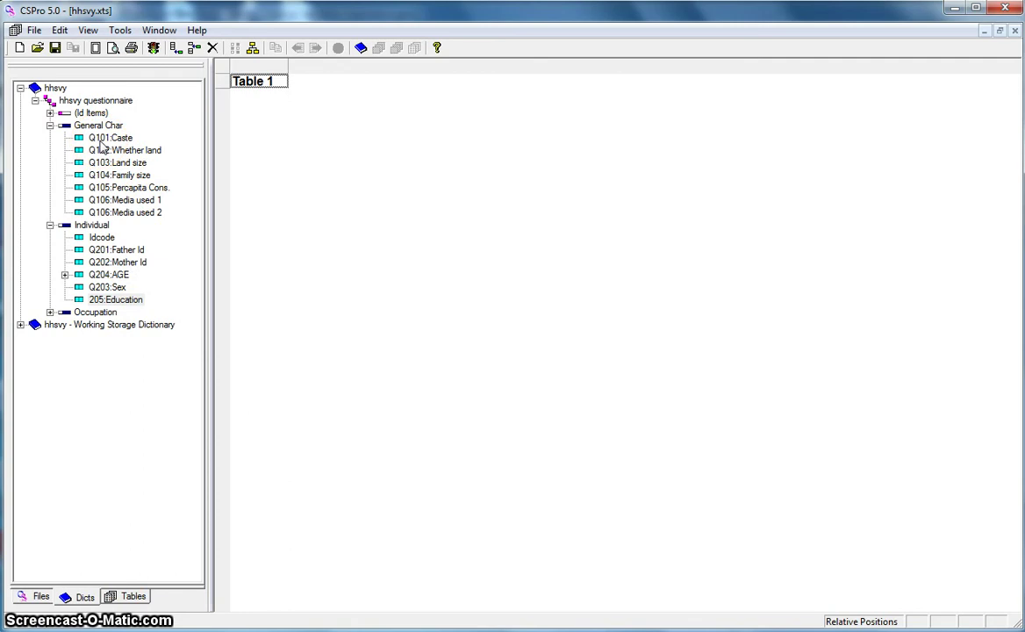
{"action": "left_click_drag", "start_coordinate": [99, 140], "coordinate": [284, 136]}
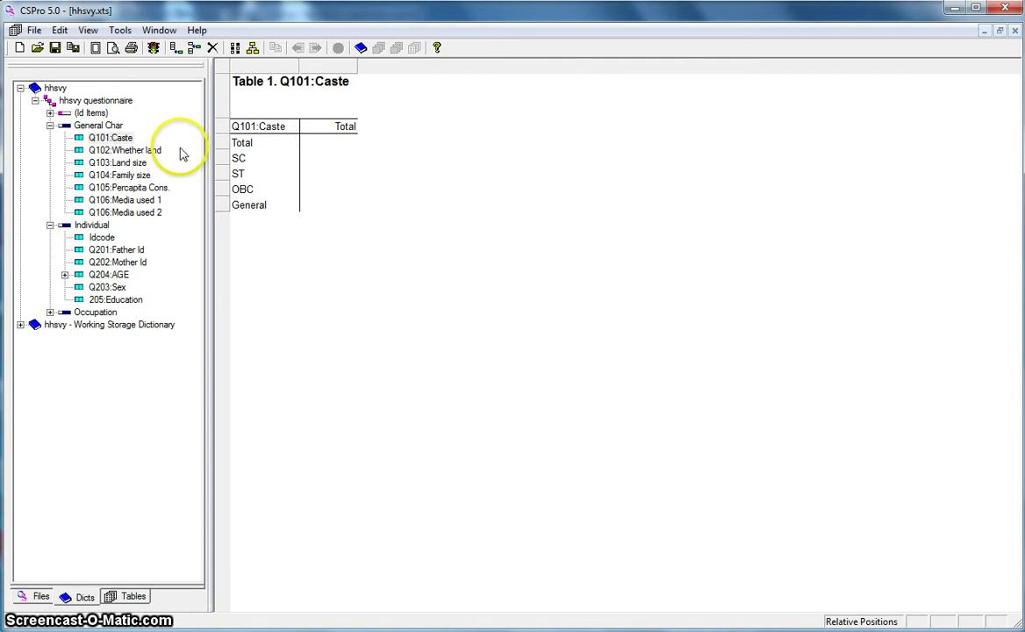
{"action": "left_click_drag", "start_coordinate": [147, 156], "coordinate": [344, 123]}
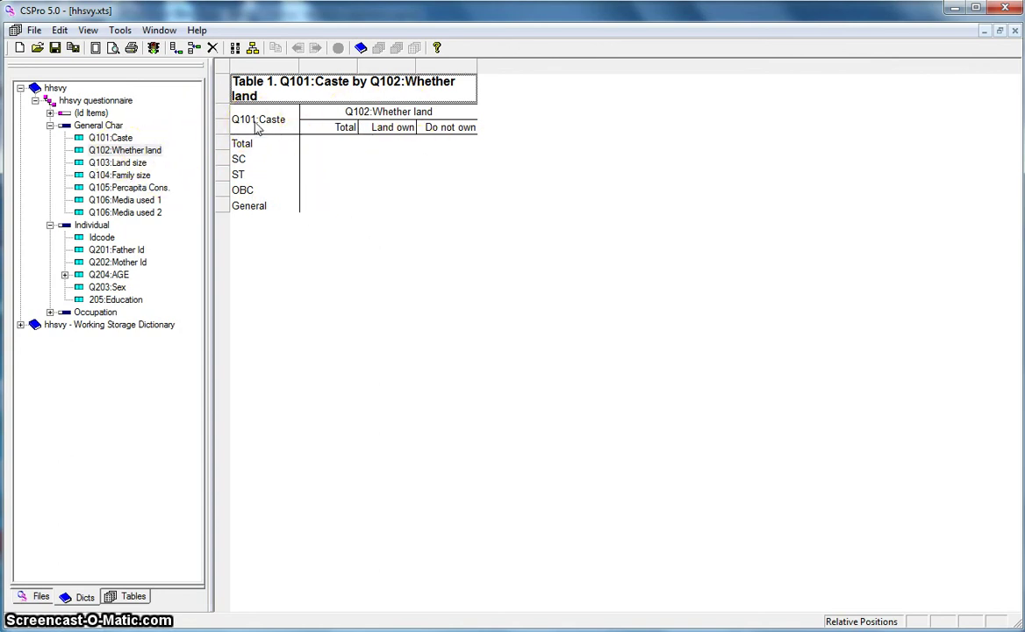
Inspect the row items and column items of Table 1 in the application's table tree.
{"action": "left_click", "coordinate": [135, 597]}
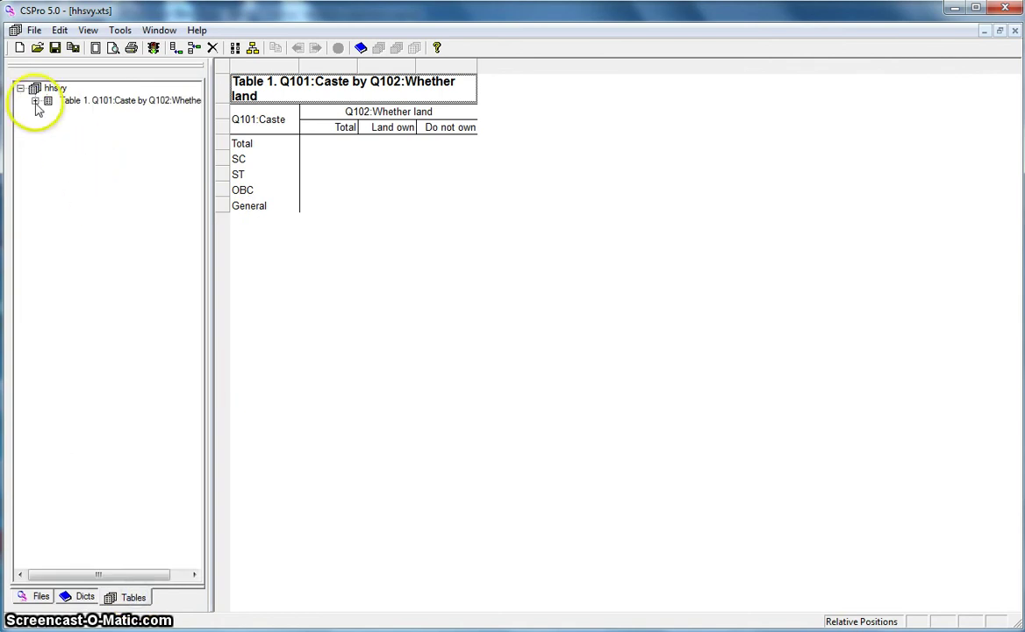
{"action": "left_click", "coordinate": [35, 102]}
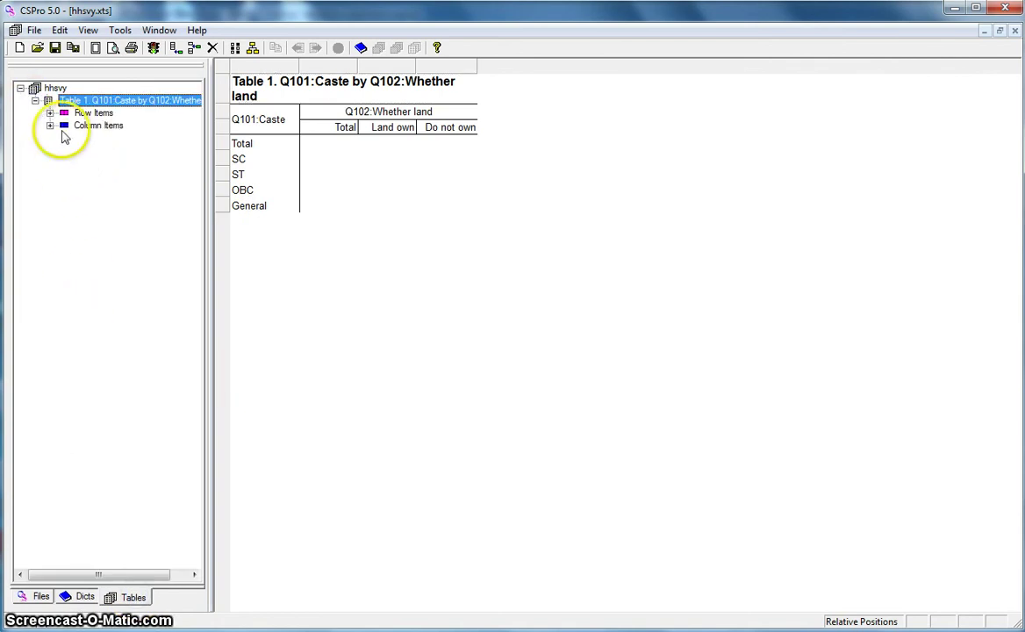
{"action": "double_click", "coordinate": [61, 113]}
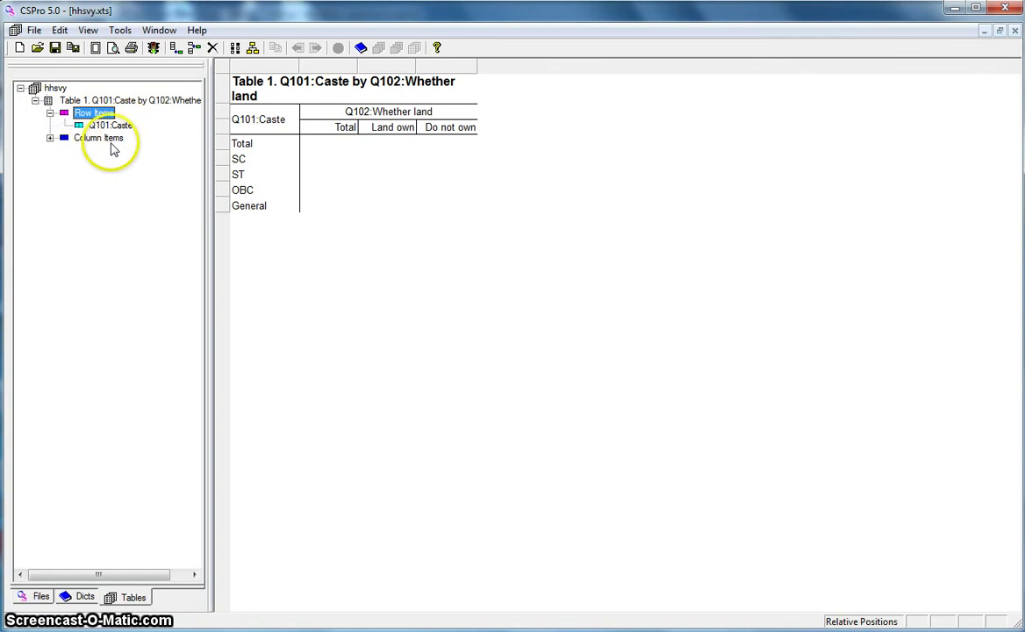
{"action": "left_click", "coordinate": [50, 138]}
{"action": "left_click_drag", "start_coordinate": [92, 155], "coordinate": [262, 143]}
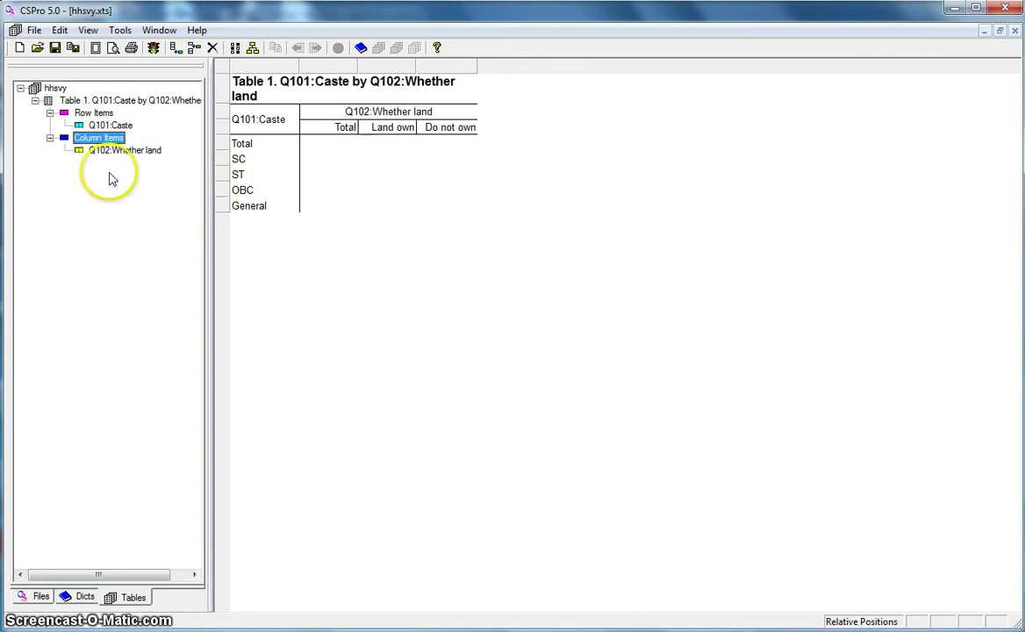
Add a second table to the application and place Q102:Whether land in its rows.
{"action": "left_click", "coordinate": [61, 95]}
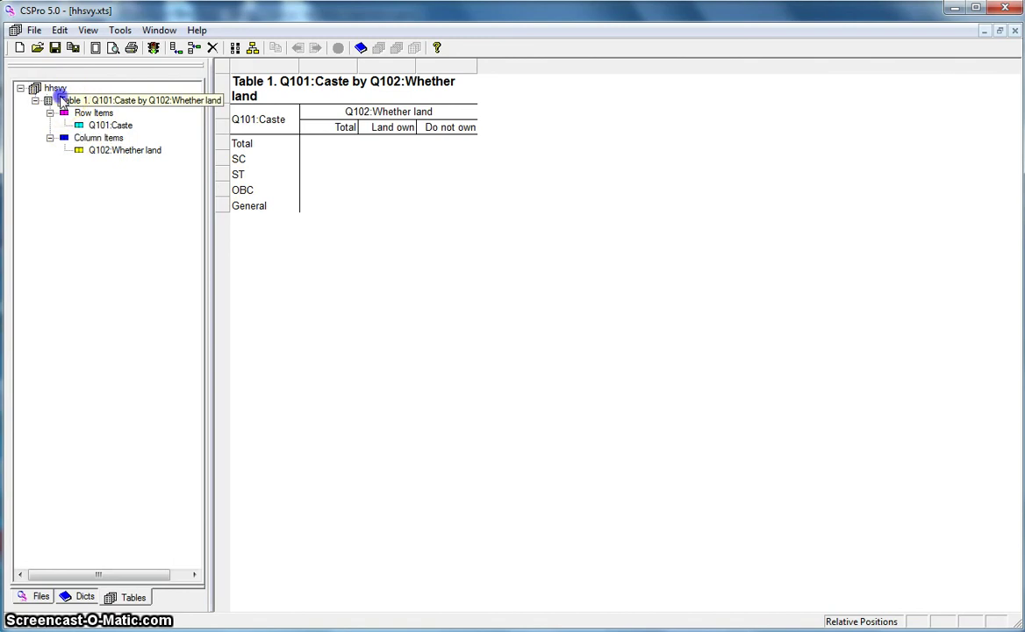
{"action": "right_click", "coordinate": [62, 102]}
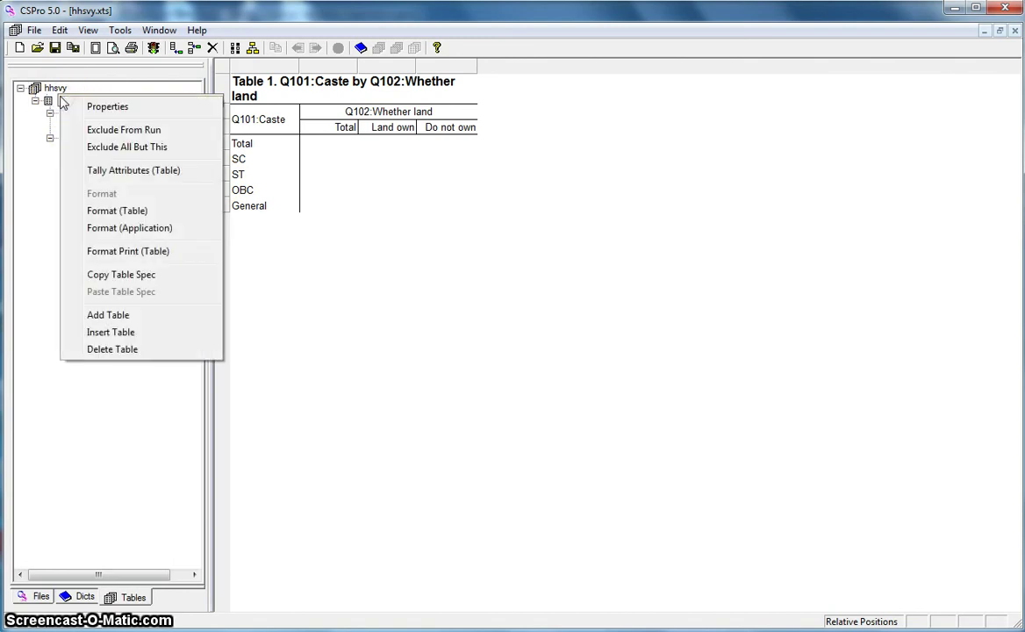
{"action": "left_click", "coordinate": [109, 315]}
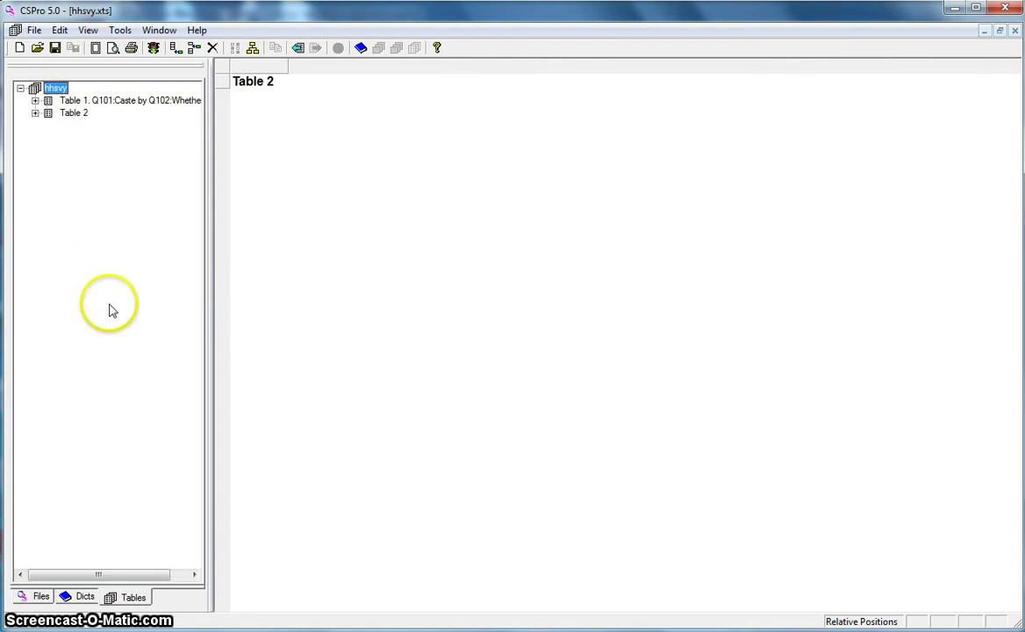
{"action": "left_click", "coordinate": [84, 597]}
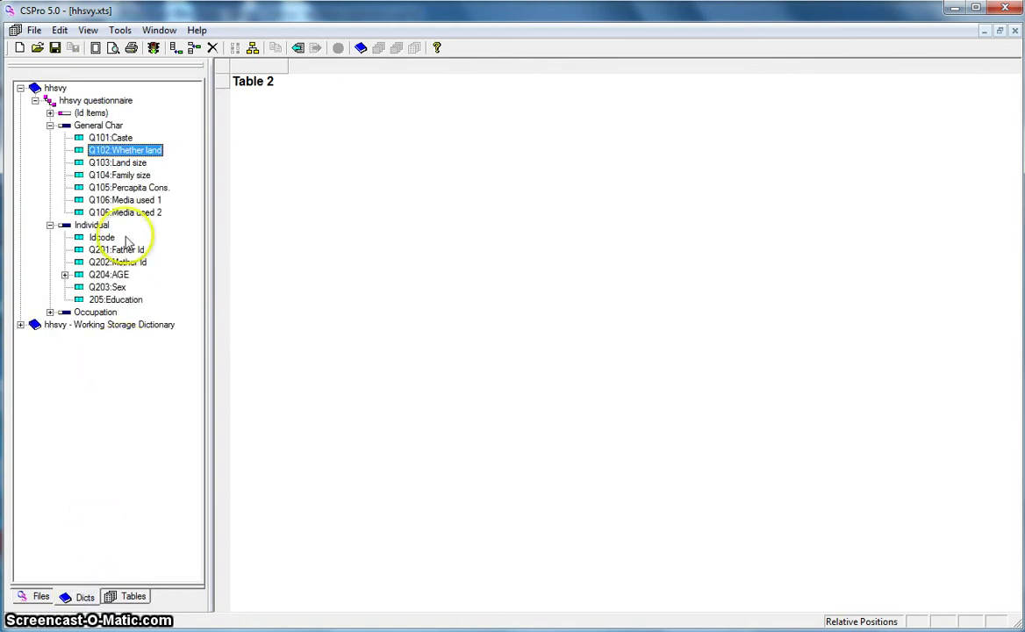
{"action": "left_click", "coordinate": [100, 152]}
{"action": "left_click_drag", "start_coordinate": [102, 155], "coordinate": [242, 128]}
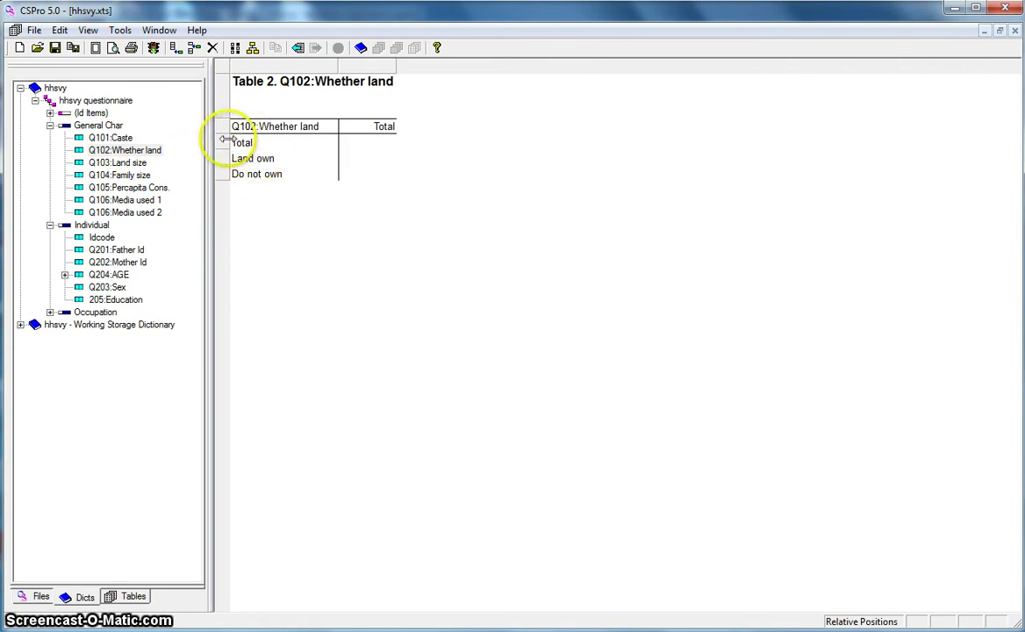
Delete the Q102:Whether land table from the application's table tree.
{"action": "left_click_drag", "start_coordinate": [277, 129], "coordinate": [179, 272]}
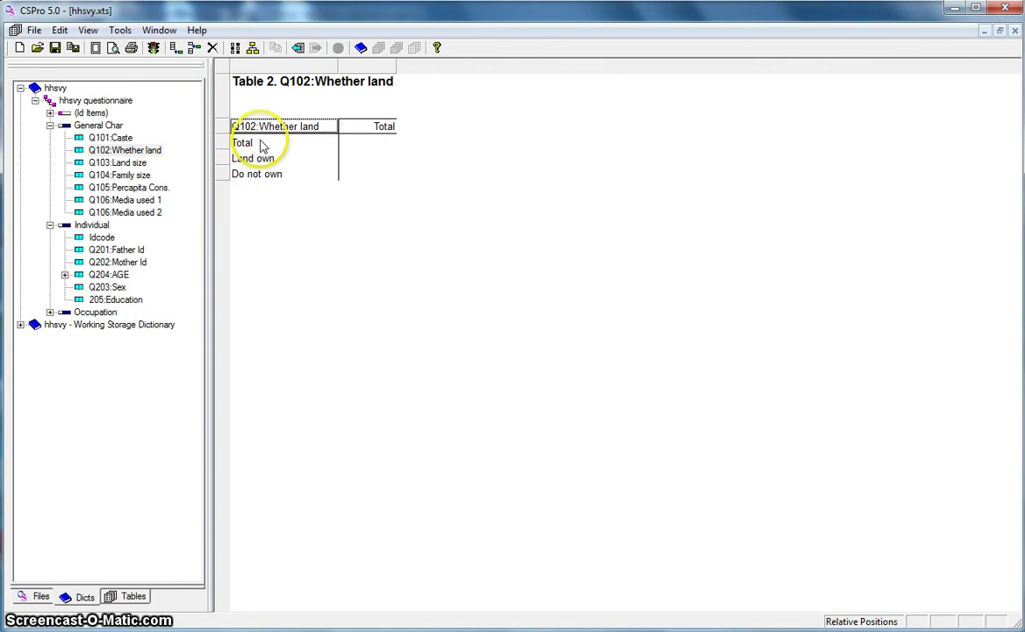
{"action": "left_click", "coordinate": [134, 597]}
{"action": "left_click", "coordinate": [95, 114]}
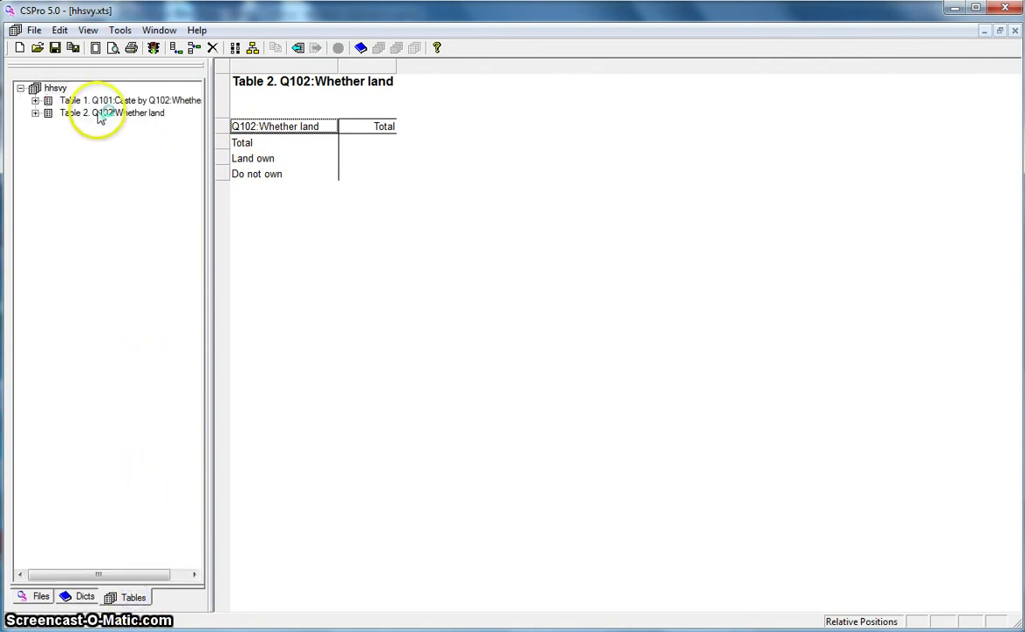
{"action": "right_click", "coordinate": [99, 115]}
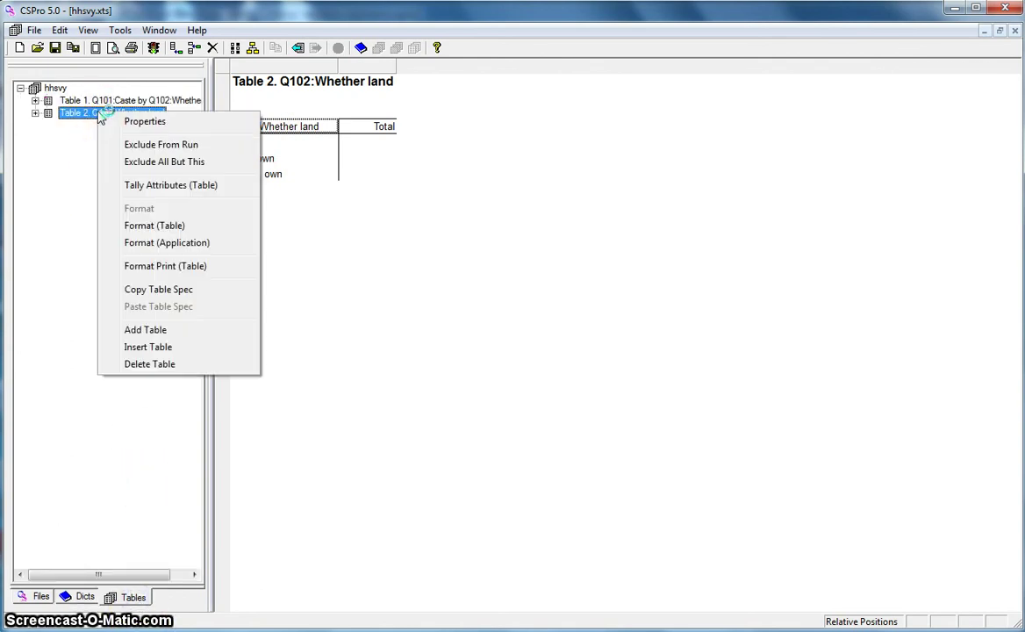
{"action": "left_click", "coordinate": [158, 363]}
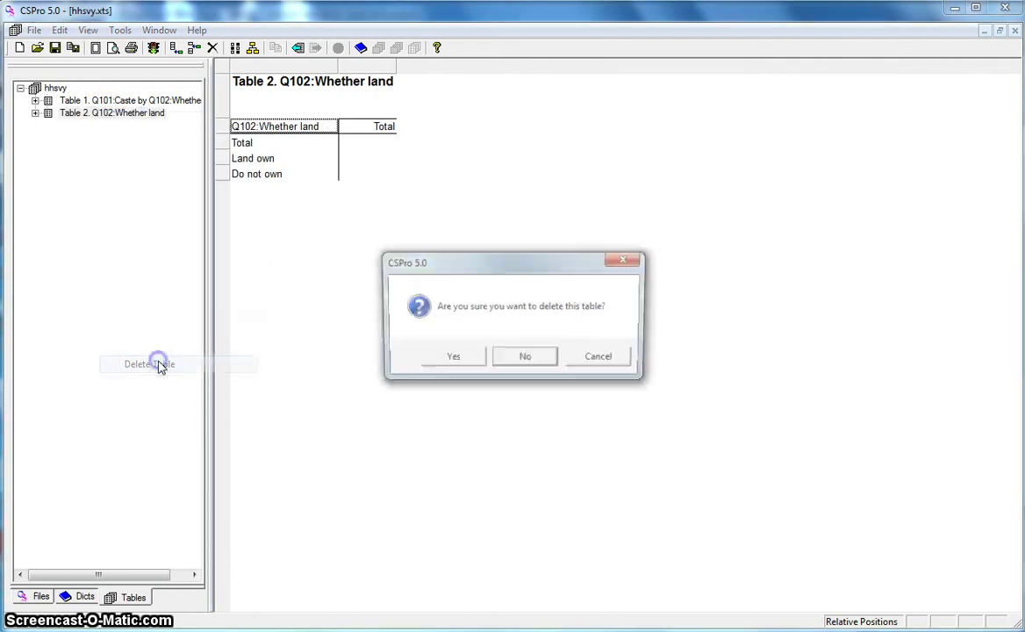
{"action": "left_click", "coordinate": [447, 357]}
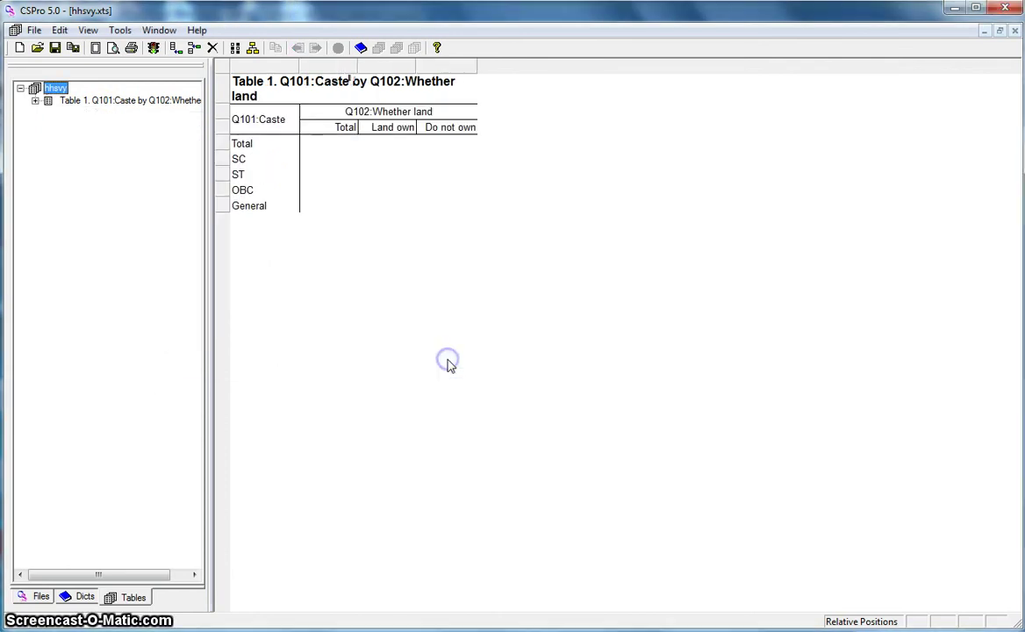
Add a table after Table 1 with Q101:Caste as the row item and Q203:Sex as the column item.
{"action": "left_click", "coordinate": [101, 103]}
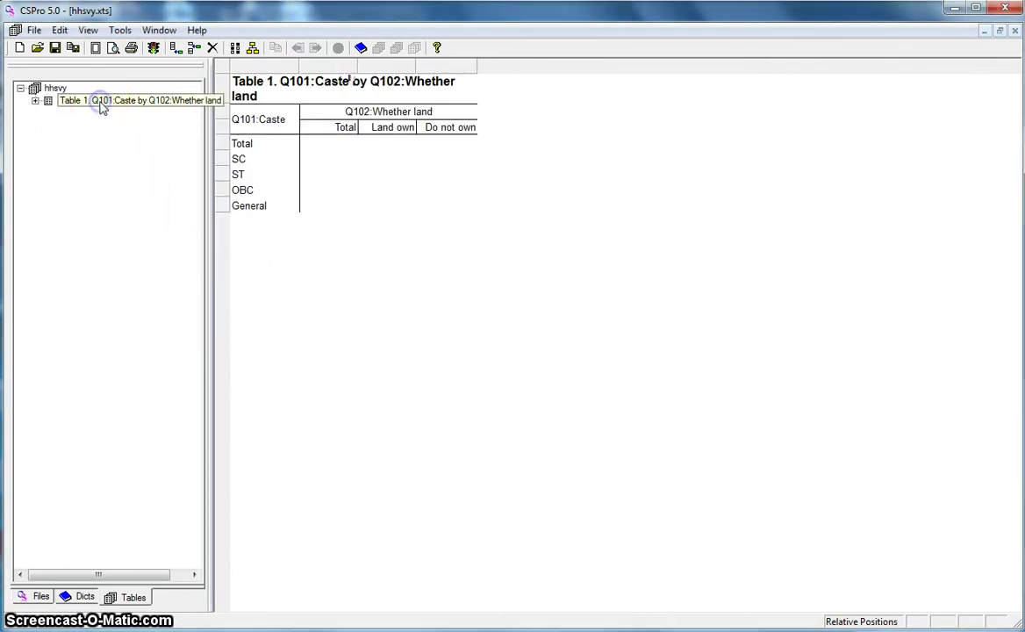
{"action": "right_click", "coordinate": [101, 103]}
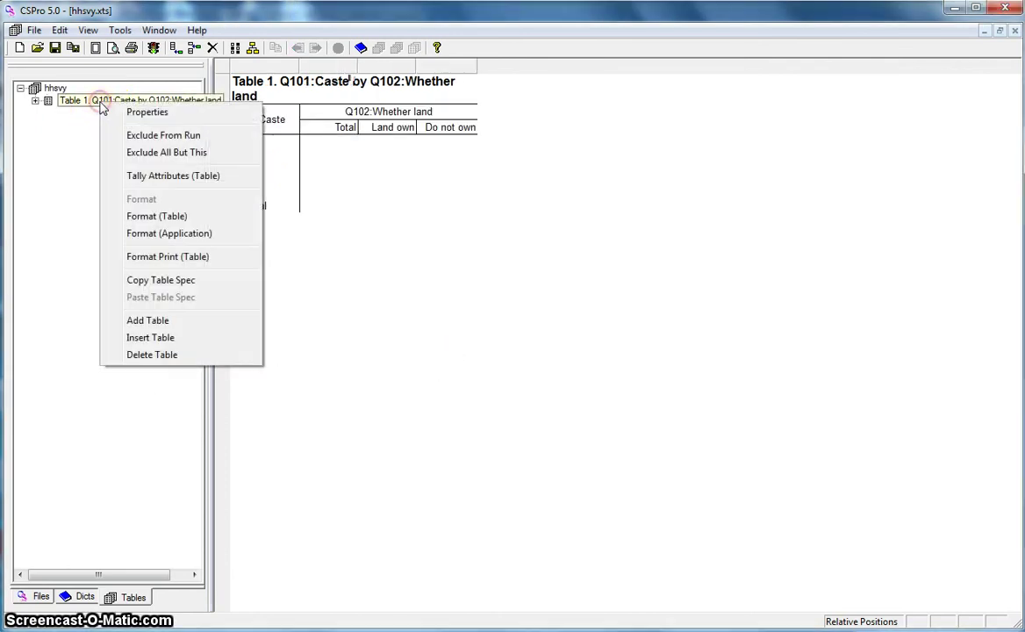
{"action": "left_click", "coordinate": [148, 320]}
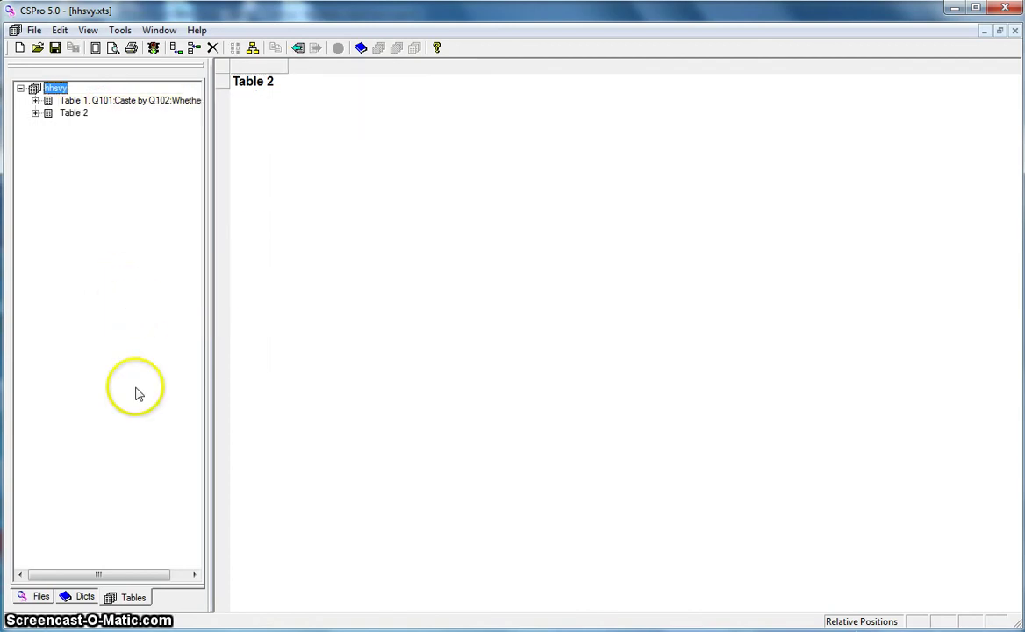
{"action": "left_click", "coordinate": [77, 596]}
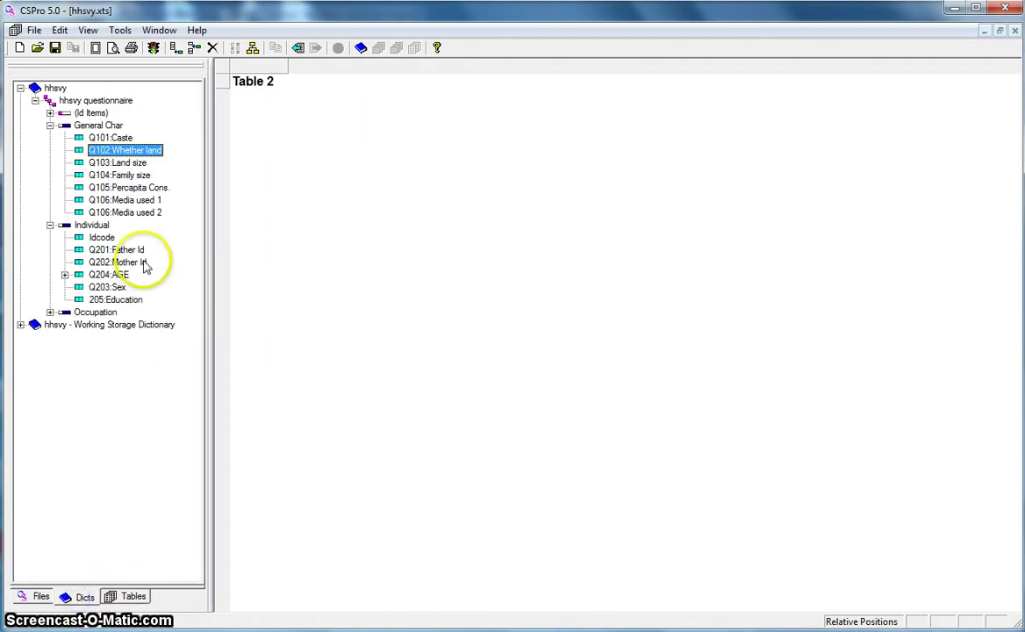
{"action": "left_click", "coordinate": [105, 138]}
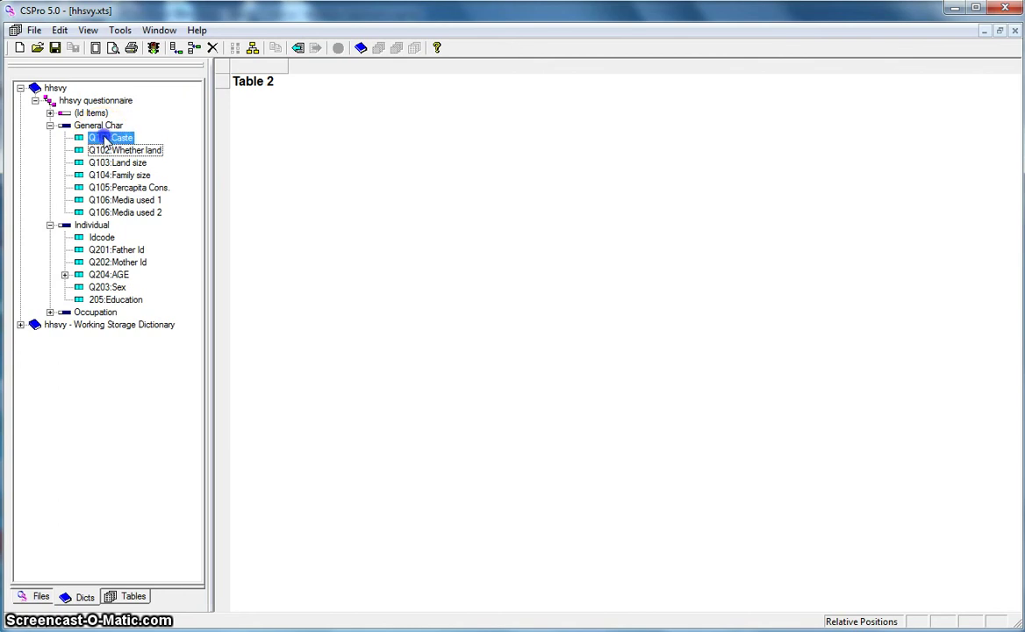
{"action": "left_click_drag", "start_coordinate": [105, 139], "coordinate": [232, 123]}
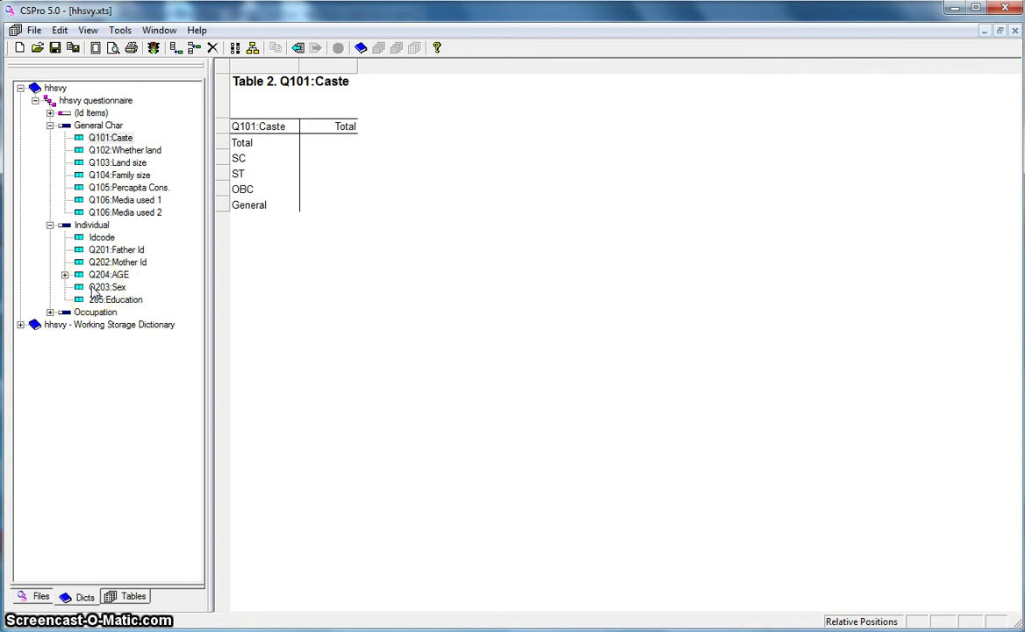
{"action": "left_click_drag", "start_coordinate": [94, 290], "coordinate": [370, 130]}
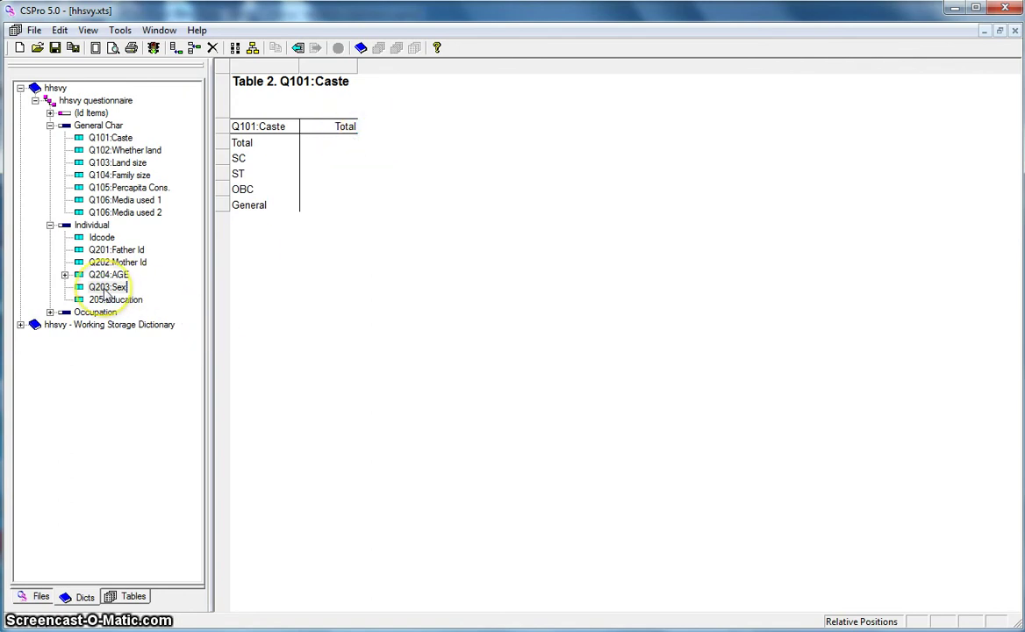
{"action": "left_click_drag", "start_coordinate": [105, 293], "coordinate": [393, 127]}
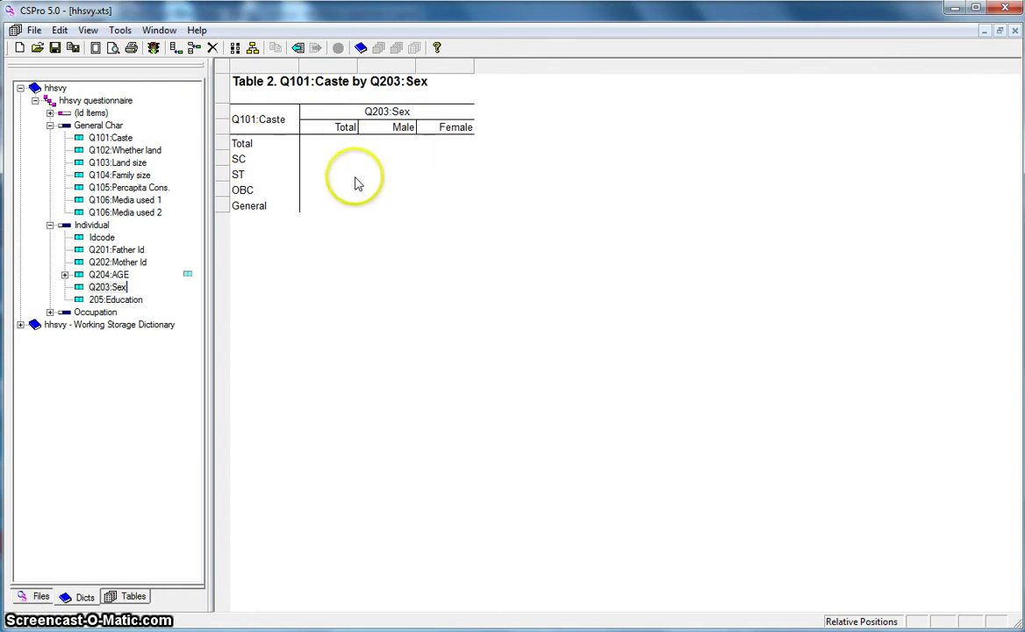
Run the tabulation for both tables and save the changes to the application.
{"action": "left_click", "coordinate": [132, 597]}
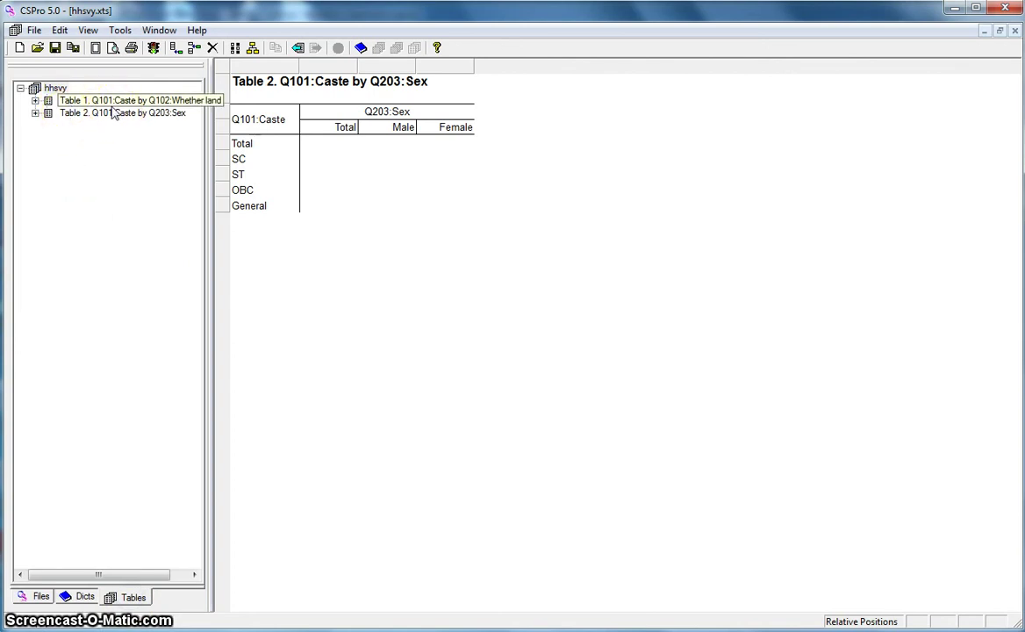
{"action": "left_click", "coordinate": [154, 48]}
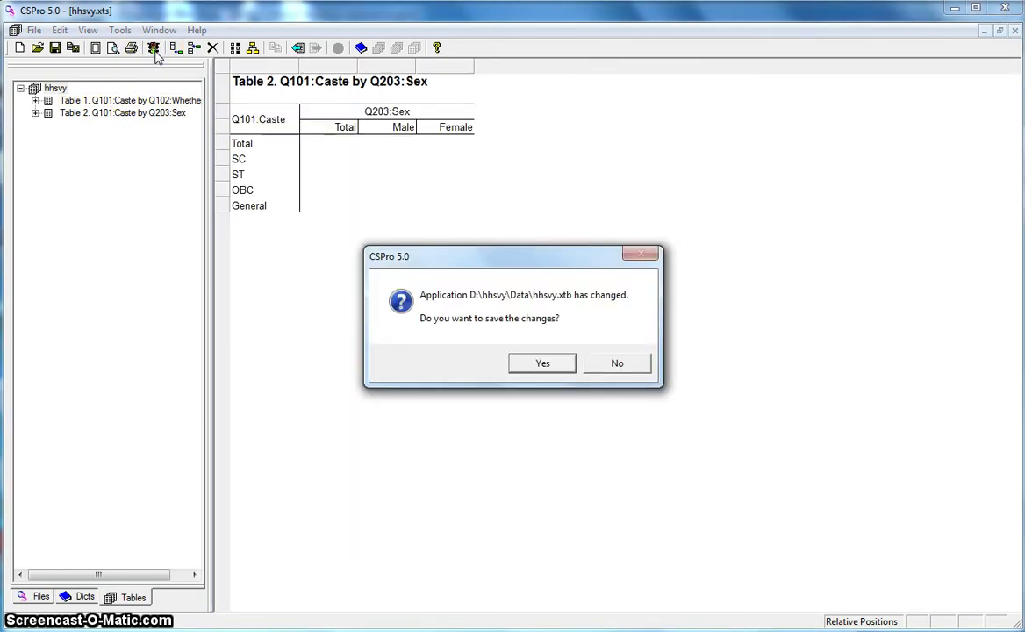
{"action": "left_click", "coordinate": [542, 363]}
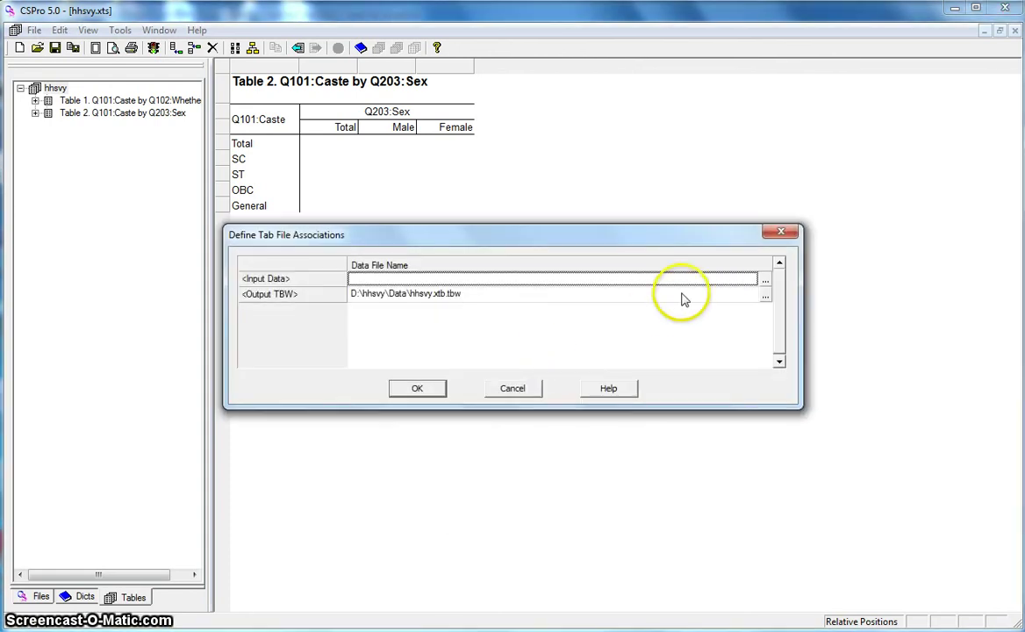
Assign mydata.txt from D:\hhsvy\Data as the input data file and run the tabulation with that file association.
{"action": "left_click", "coordinate": [761, 281]}
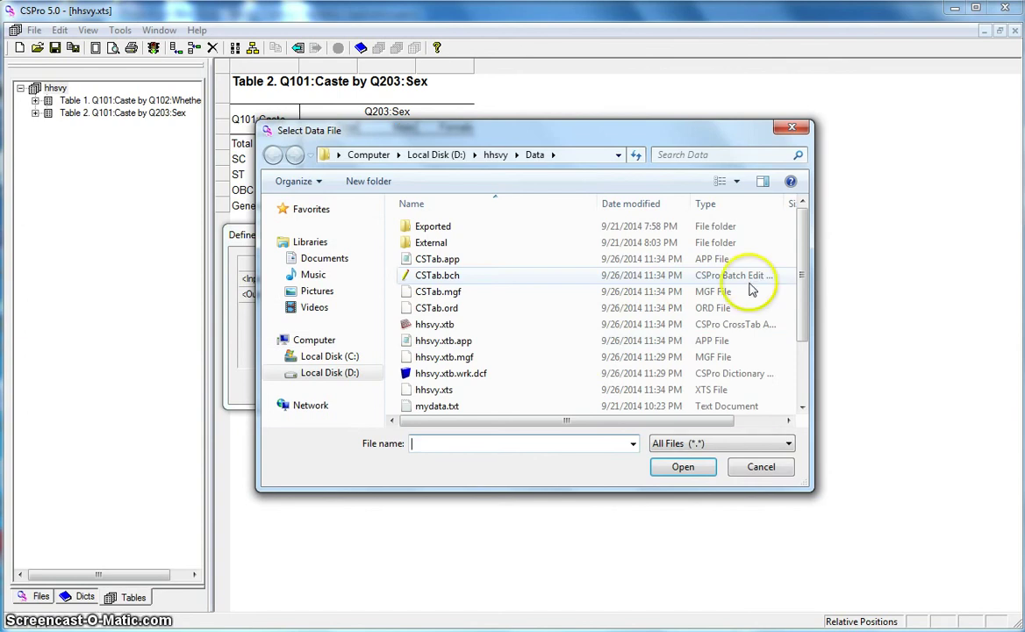
{"action": "left_click", "coordinate": [496, 156]}
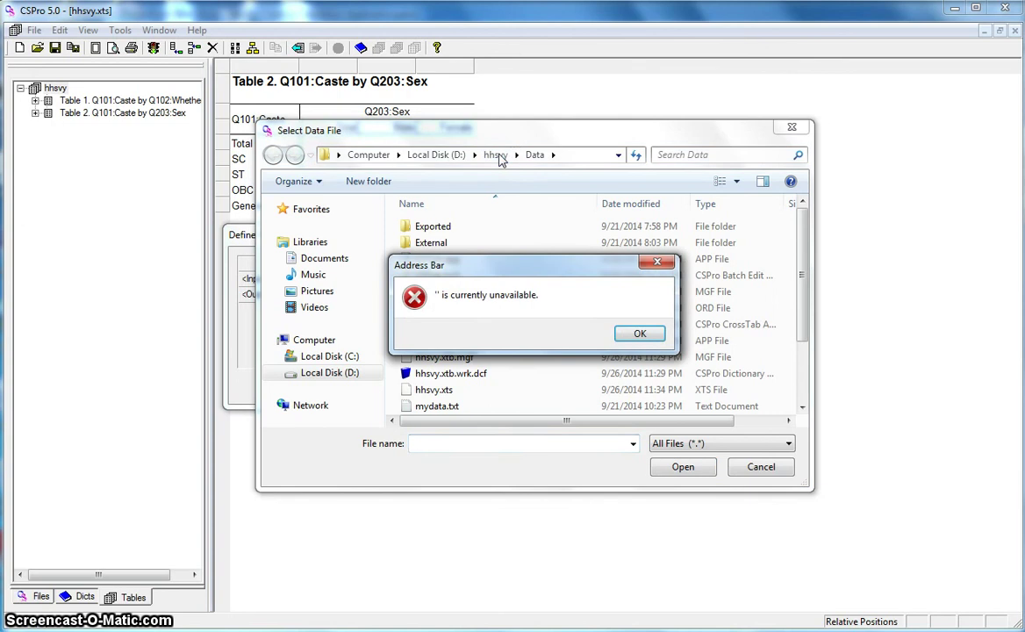
{"action": "left_click", "coordinate": [641, 334]}
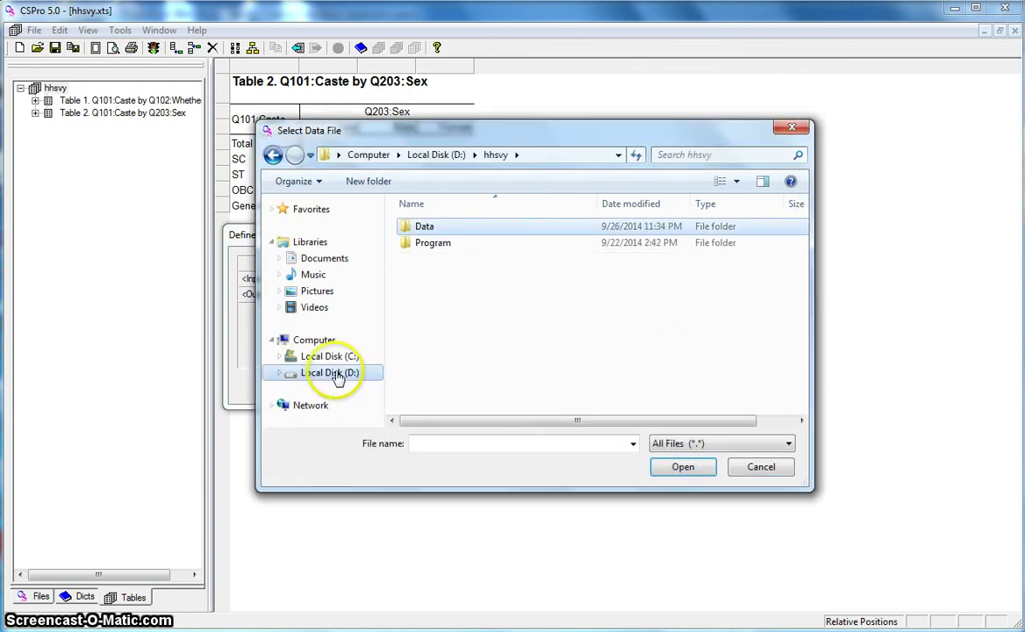
{"action": "left_click", "coordinate": [421, 228]}
{"action": "double_click", "coordinate": [421, 227]}
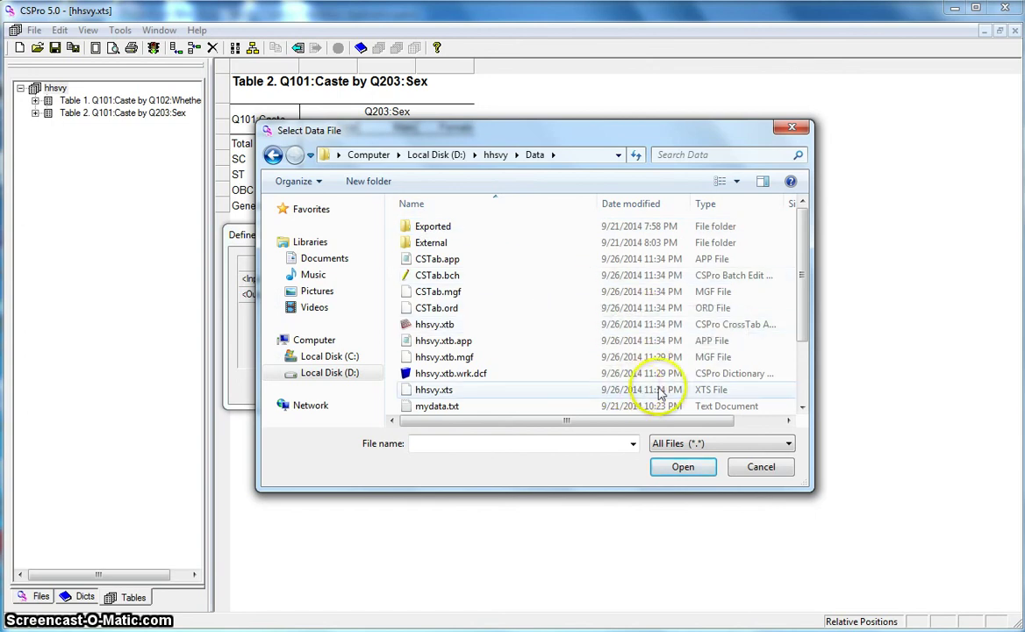
{"action": "left_click", "coordinate": [486, 406]}
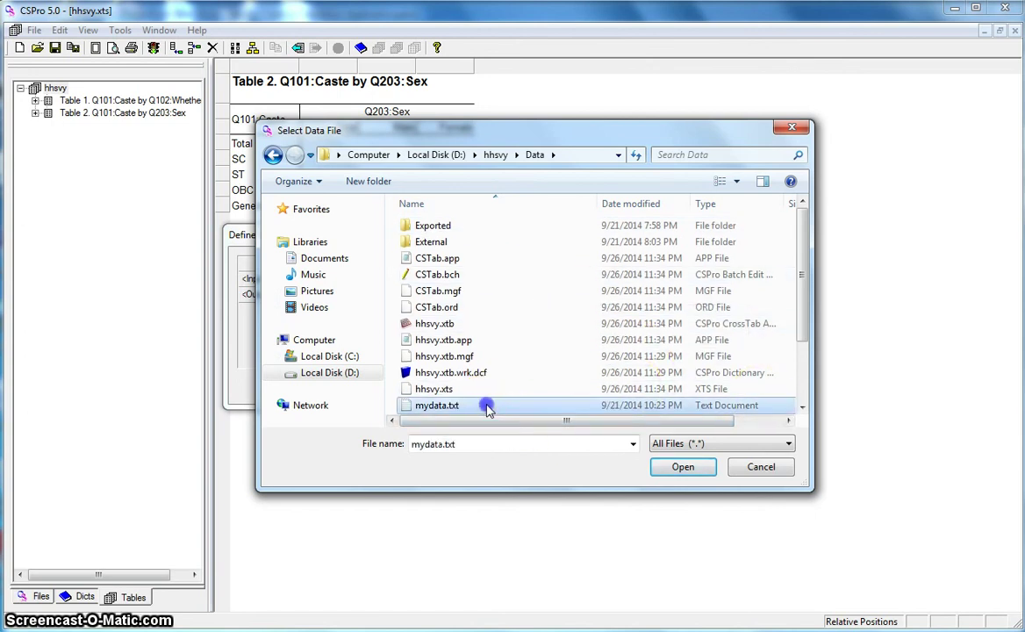
{"action": "left_click", "coordinate": [681, 468]}
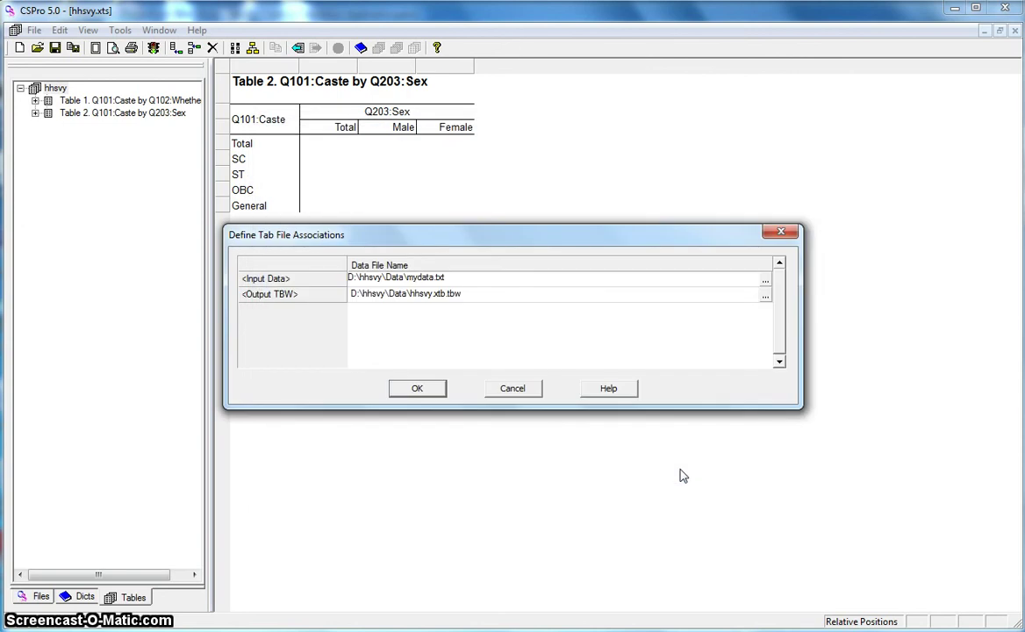
{"action": "left_click", "coordinate": [413, 388]}
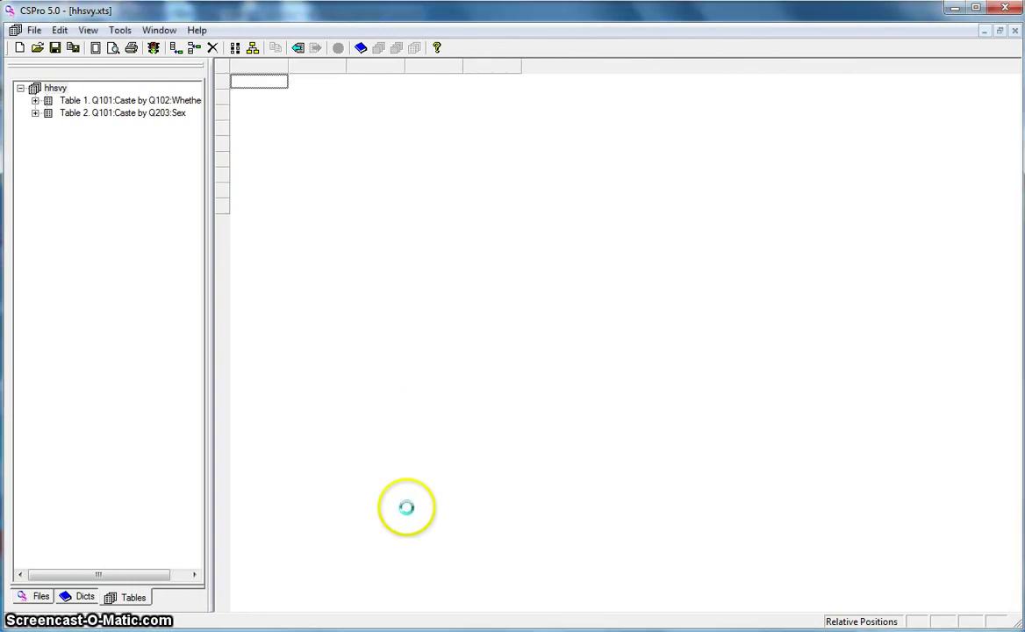
Review the tabulated results of Q101:Caste by Q102:Whether land and of Q101:Caste by Q203:Sex.
{"action": "left_click", "coordinate": [144, 116]}
{"action": "left_click", "coordinate": [137, 102]}
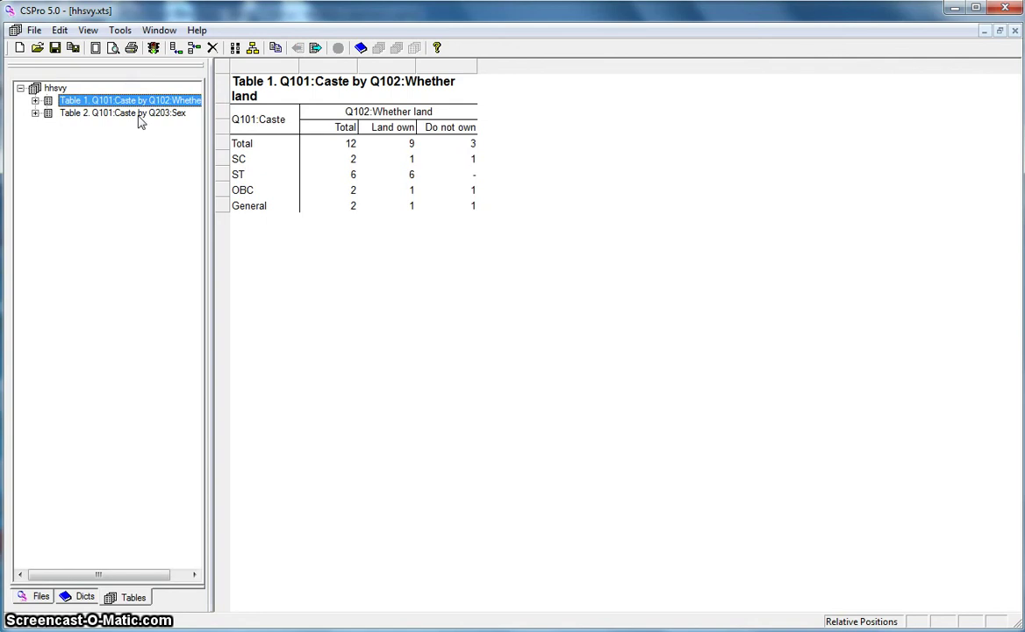
{"action": "left_click", "coordinate": [138, 118]}
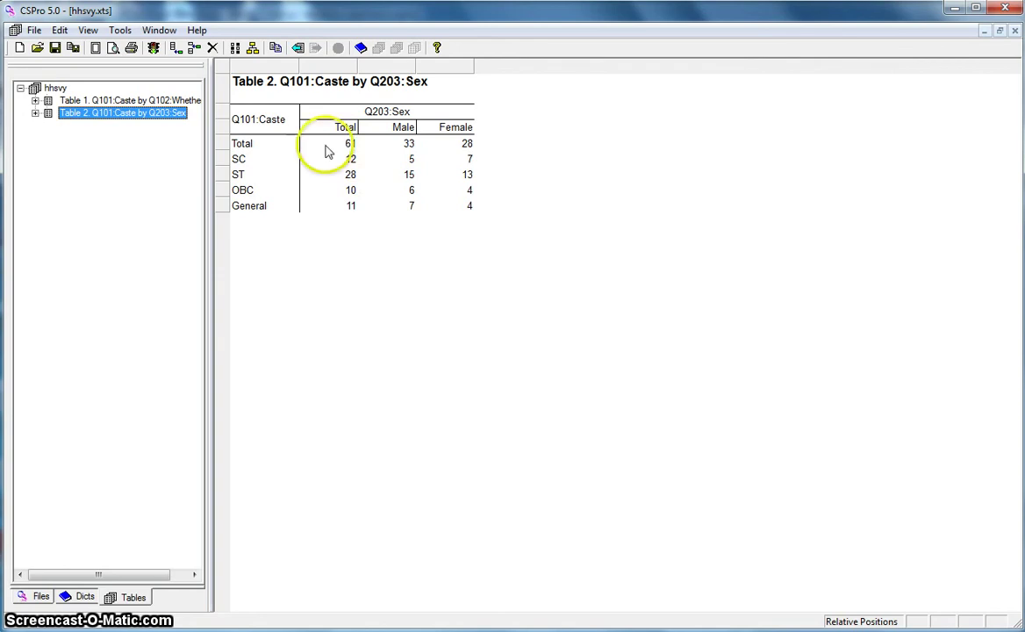
{"action": "left_click", "coordinate": [154, 100]}
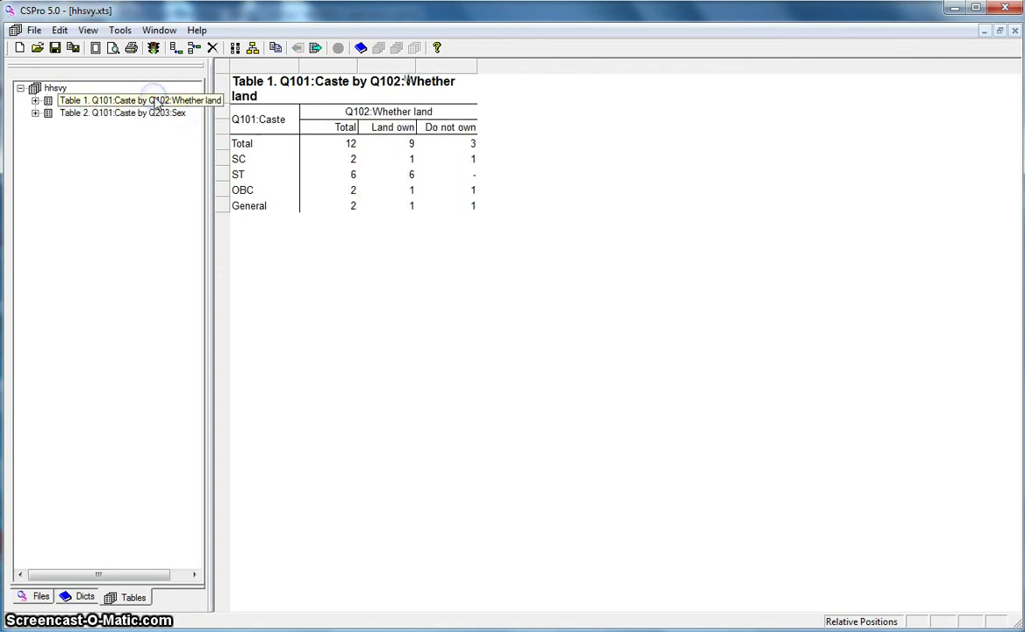
{"action": "left_click", "coordinate": [179, 100]}
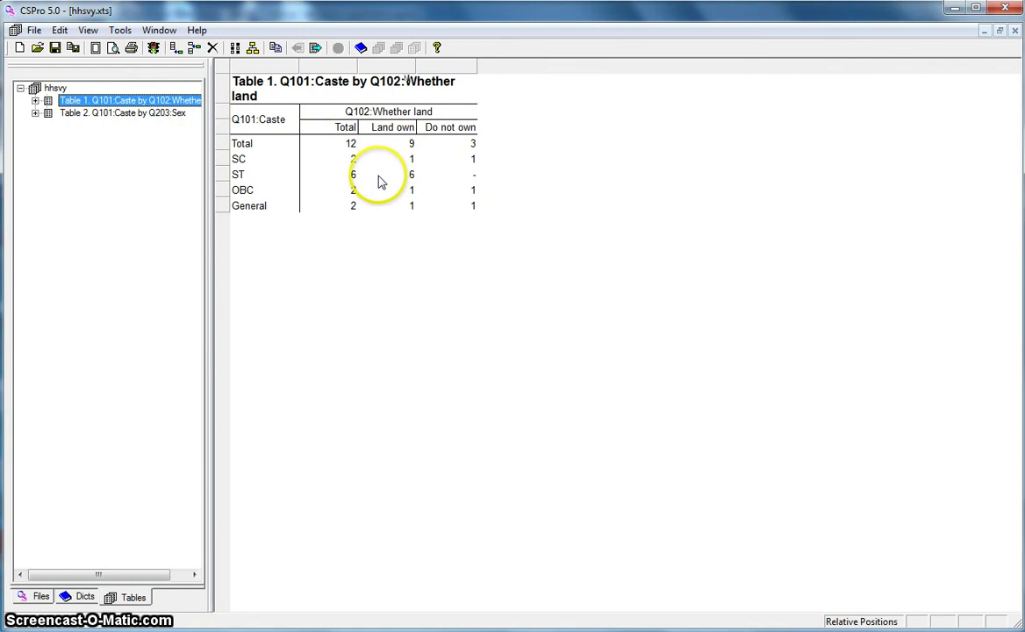